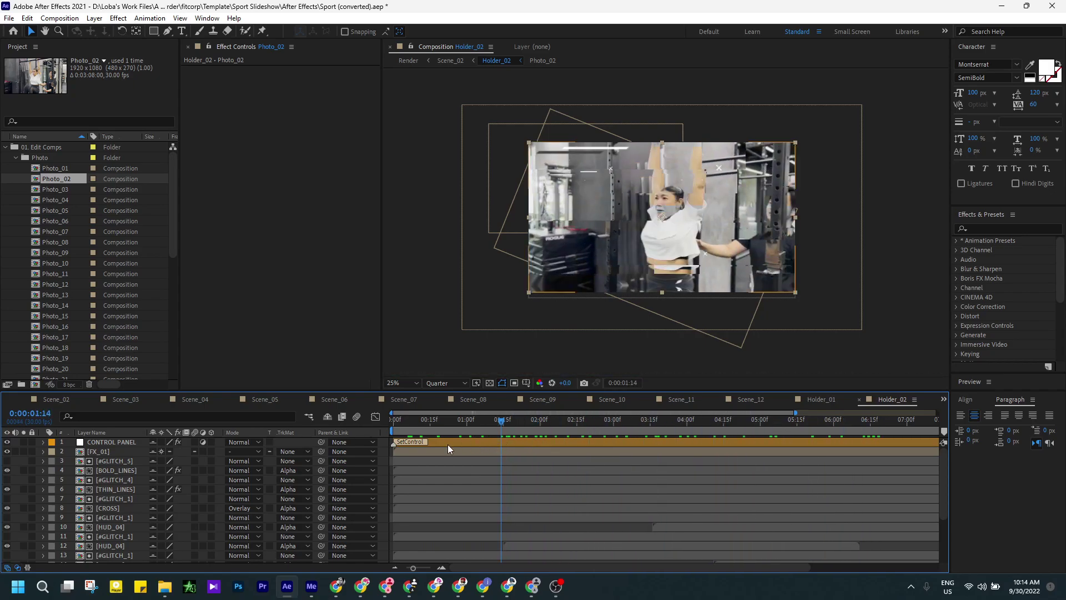
Hide the FX_01, BOLD_LINES, THIN_LINES and CROSS overlay layers in the Holder_02 composition.
{"action": "left_click", "coordinate": [104, 453]}
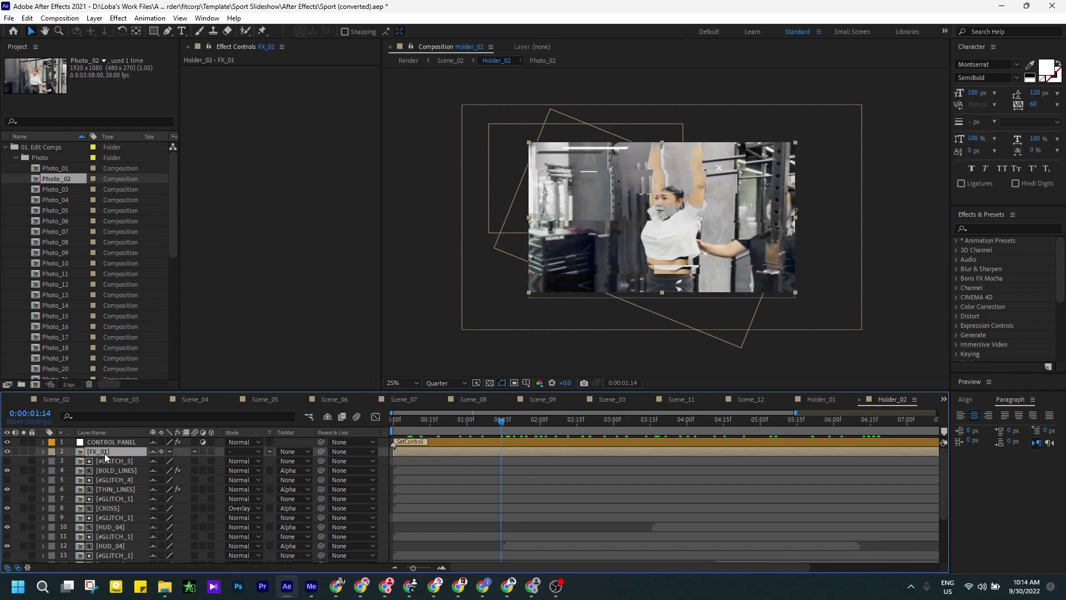
{"action": "left_click", "coordinate": [7, 452]}
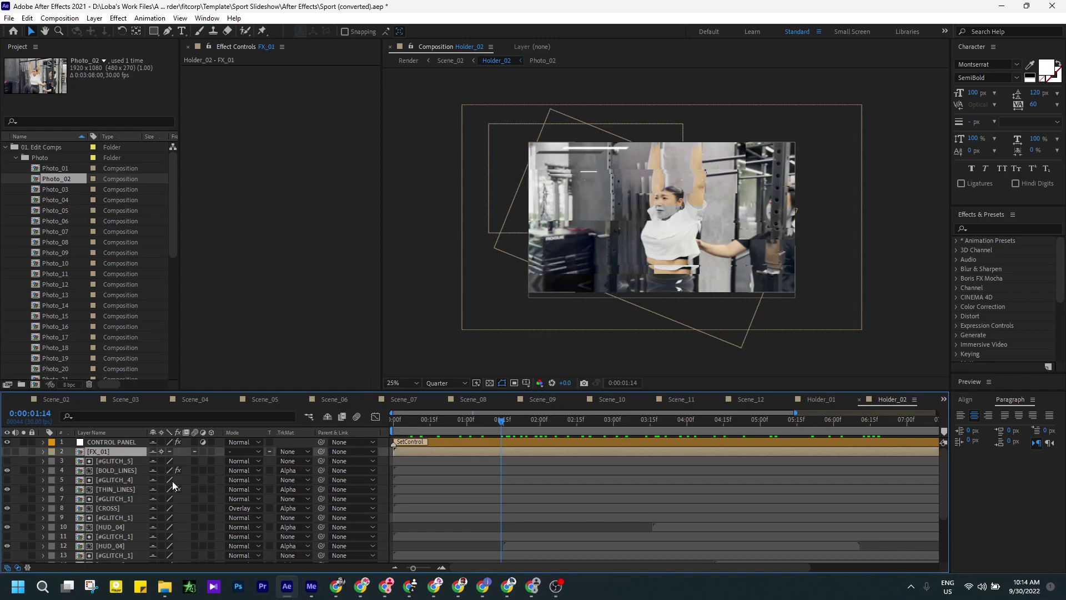
{"action": "left_click", "coordinate": [103, 461]}
{"action": "left_click", "coordinate": [115, 472]}
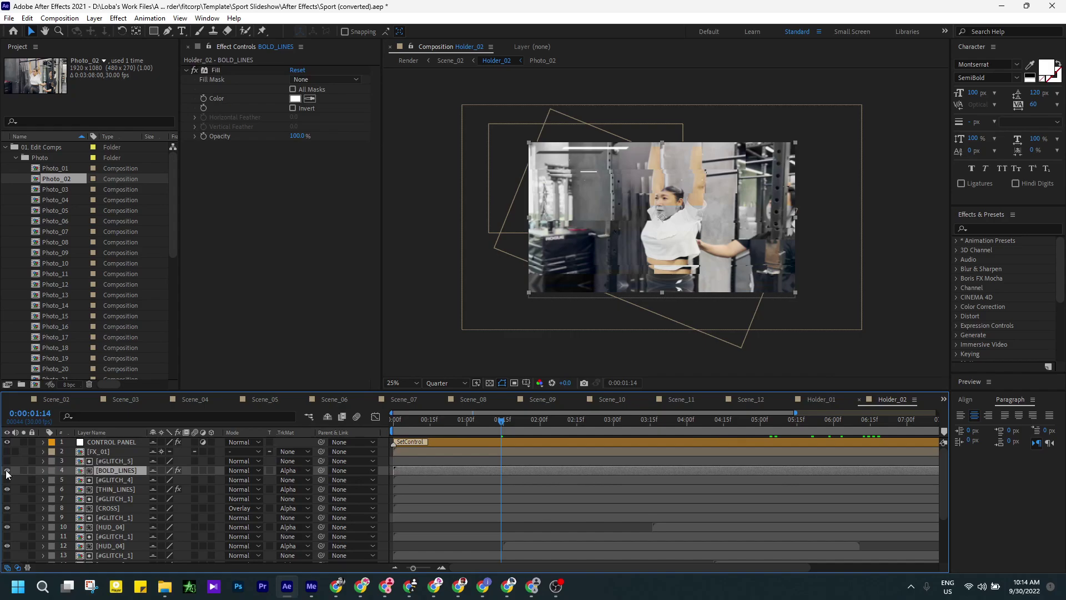
{"action": "left_click", "coordinate": [118, 481]}
{"action": "left_click", "coordinate": [107, 489]}
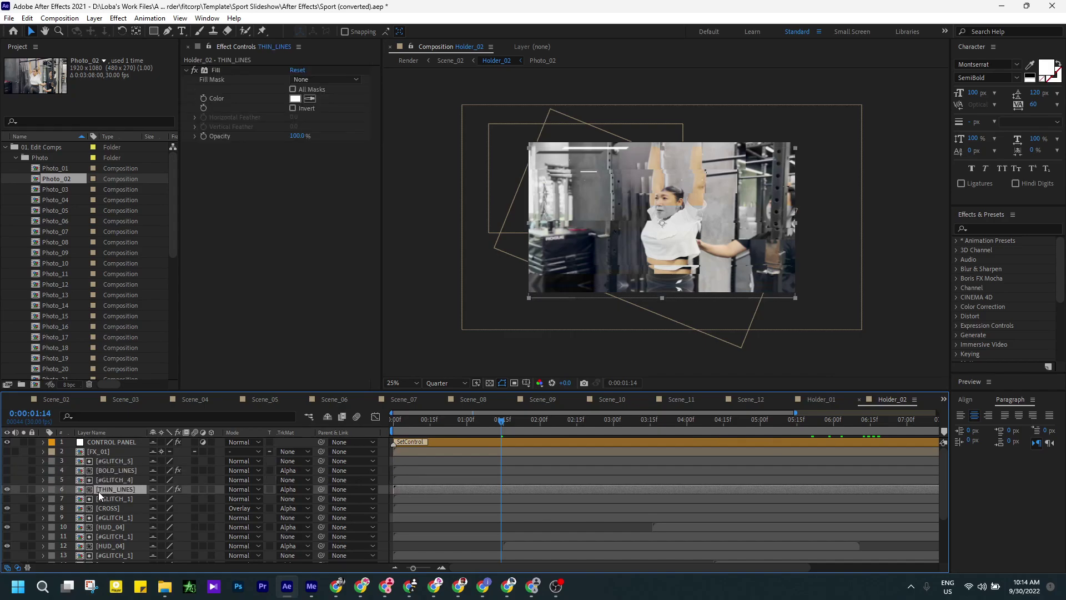
{"action": "left_click", "coordinate": [7, 489]}
{"action": "left_click", "coordinate": [107, 509]}
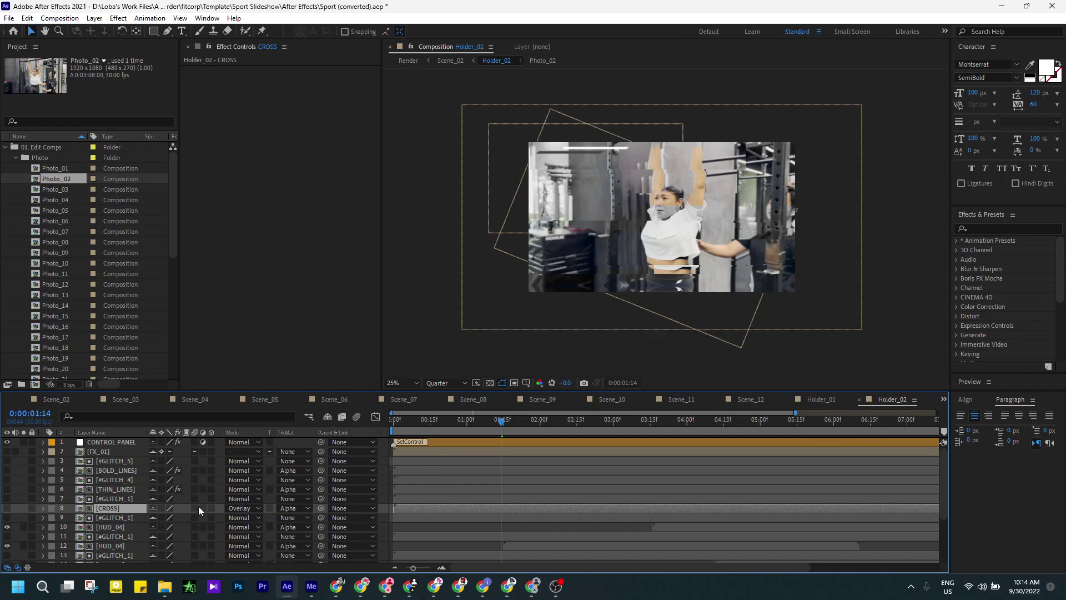
Hide both HUD_04 layers plus the HUD_02 and HUD_01 layers in Holder_02.
{"action": "scroll", "coordinate": [124, 512], "scroll_direction": "down", "scroll_amount": 2}
{"action": "left_click", "coordinate": [110, 470]}
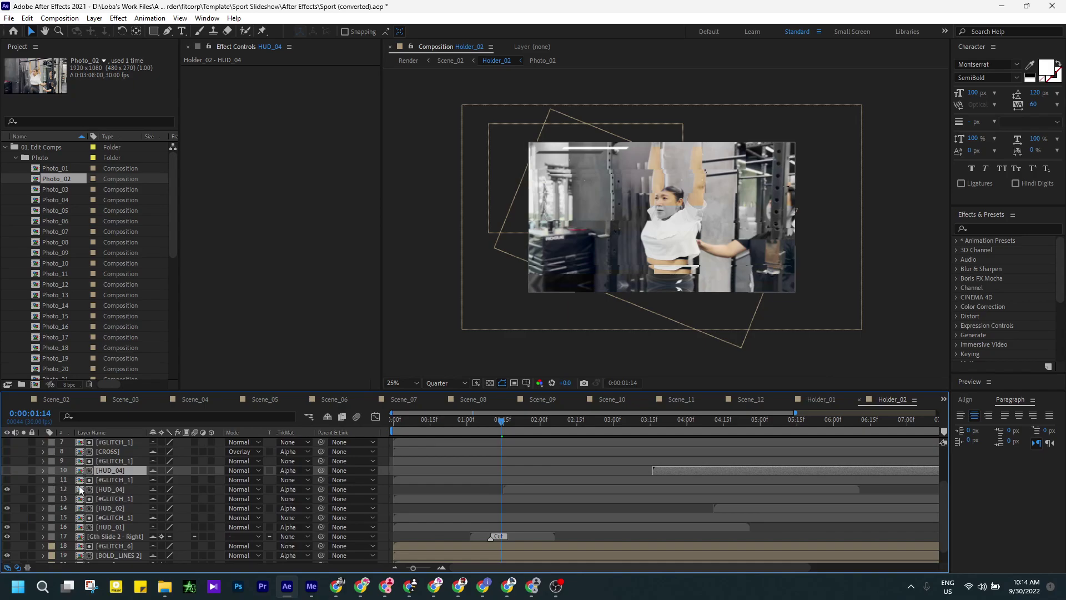
{"action": "left_click", "coordinate": [110, 489]}
{"action": "left_click", "coordinate": [47, 518]}
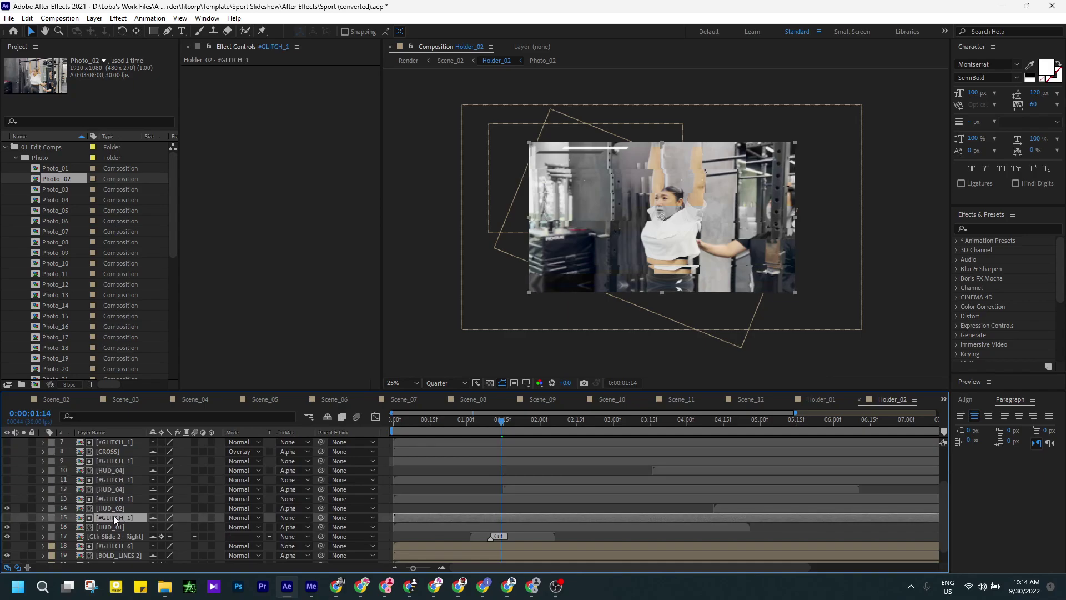
{"action": "scroll", "coordinate": [157, 510], "scroll_direction": "down", "scroll_amount": 1}
{"action": "left_click", "coordinate": [105, 511]}
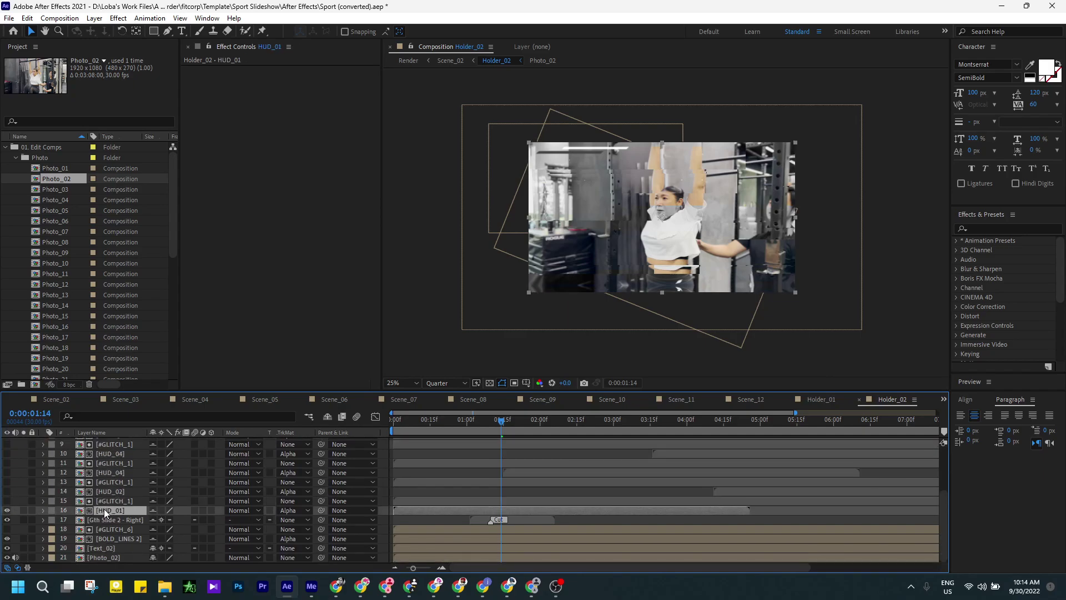
Hide the Gth Slide 2 - Right and BOLD_LINES 2 layers in Holder_02 and scrub through the footage to check it.
{"action": "left_click", "coordinate": [15, 521]}
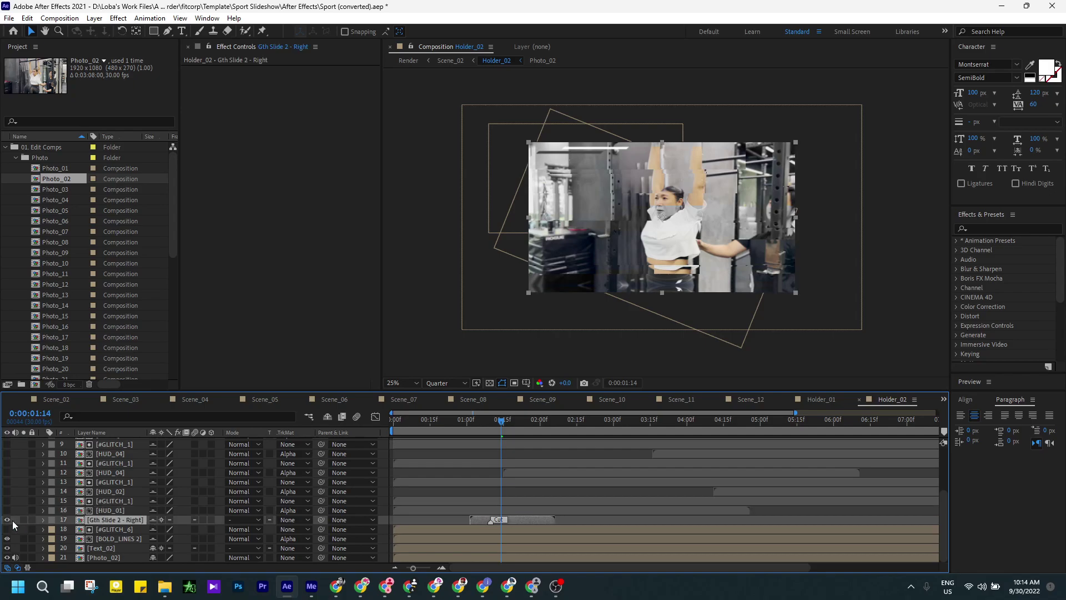
{"action": "left_click", "coordinate": [7, 520]}
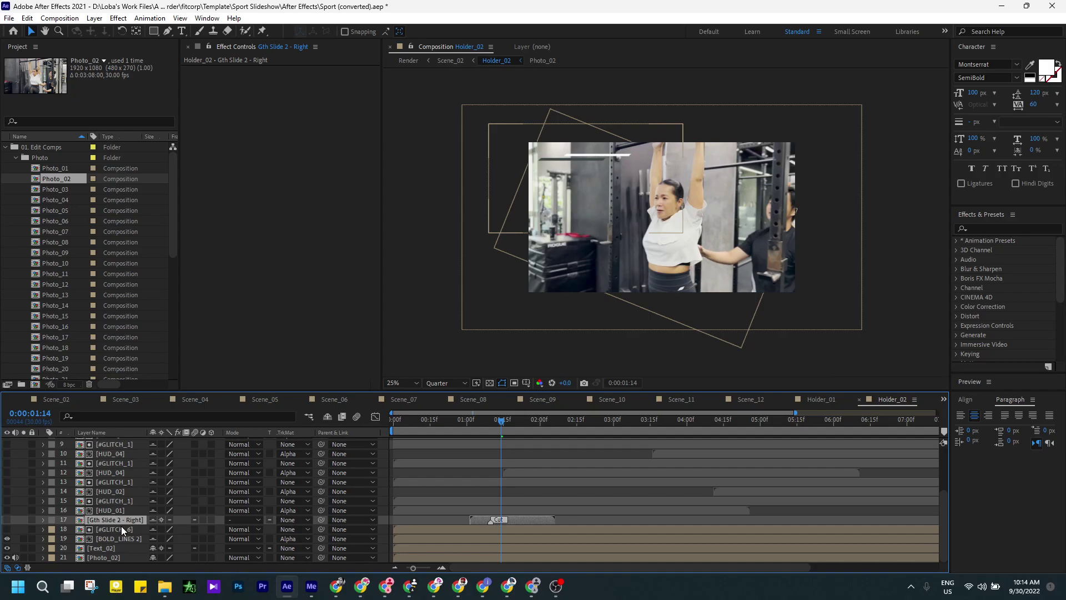
{"action": "left_click", "coordinate": [126, 540]}
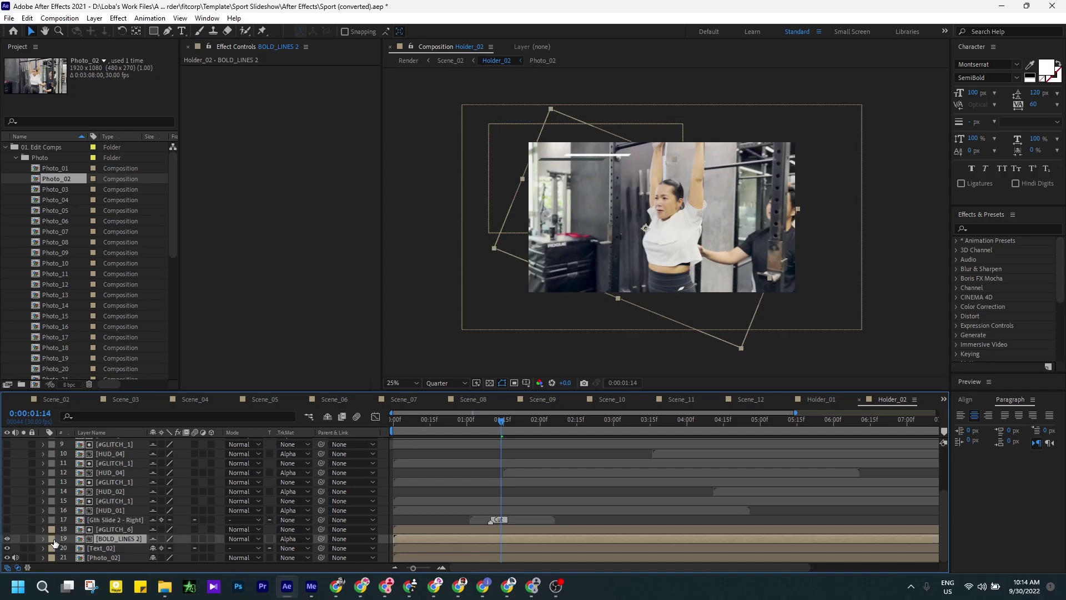
{"action": "left_click", "coordinate": [7, 539]}
{"action": "left_click_drag", "start_coordinate": [439, 424], "coordinate": [586, 439]}
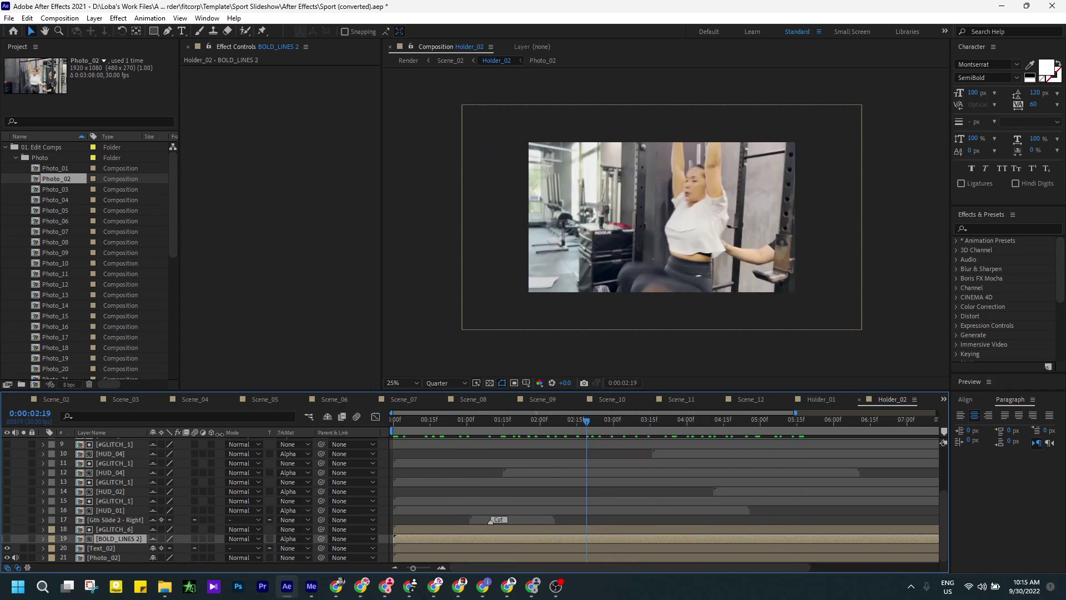
Open the Holder_03 composition from Scene_03 and scrub through its timeline to review the footage.
{"action": "left_click", "coordinate": [118, 398]}
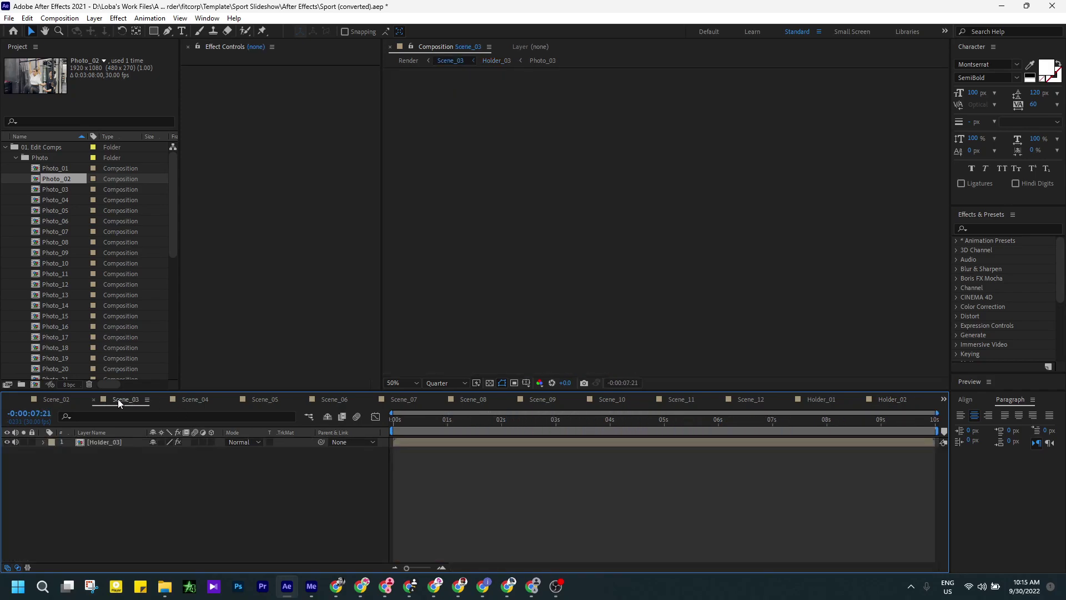
{"action": "double_click", "coordinate": [108, 441]}
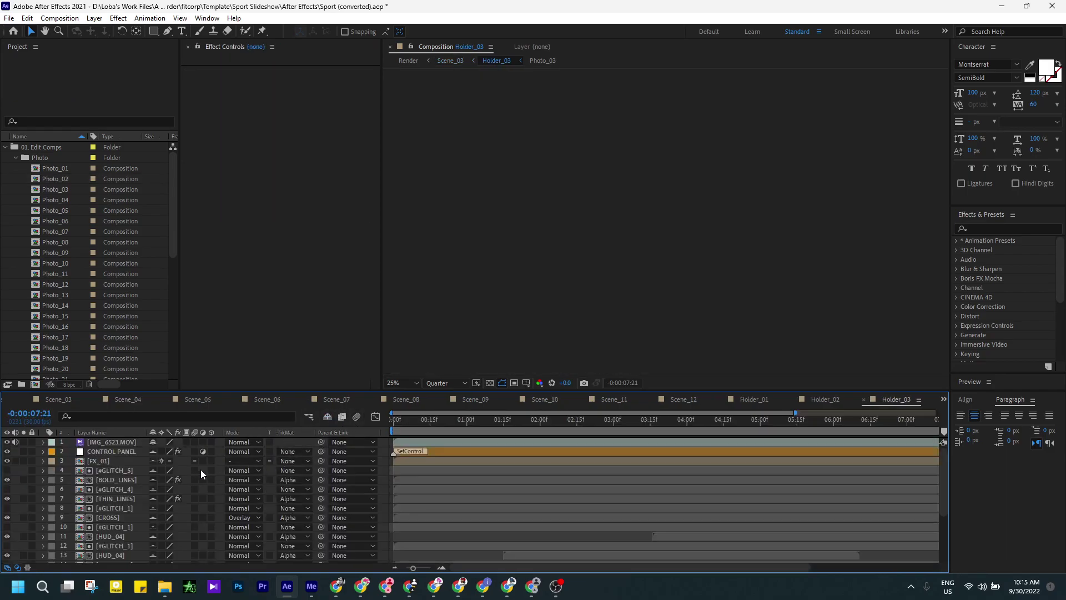
{"action": "left_click_drag", "start_coordinate": [406, 420], "coordinate": [741, 431]}
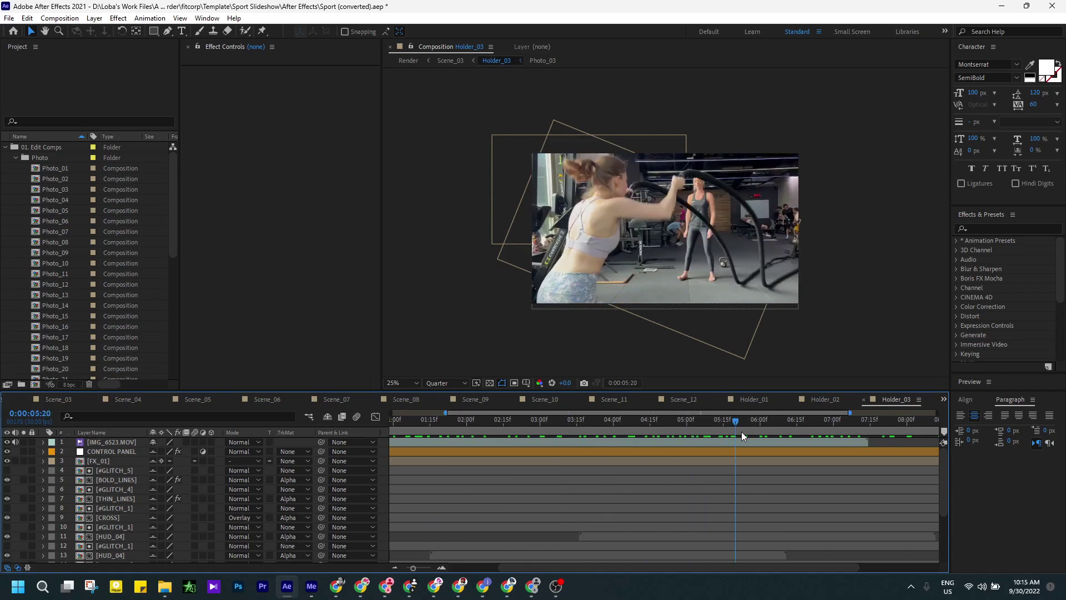
Open the Holder_04 composition from Scene_04, reveal its shy layers and scrub to 0:00:01:24.
{"action": "left_click", "coordinate": [112, 399]}
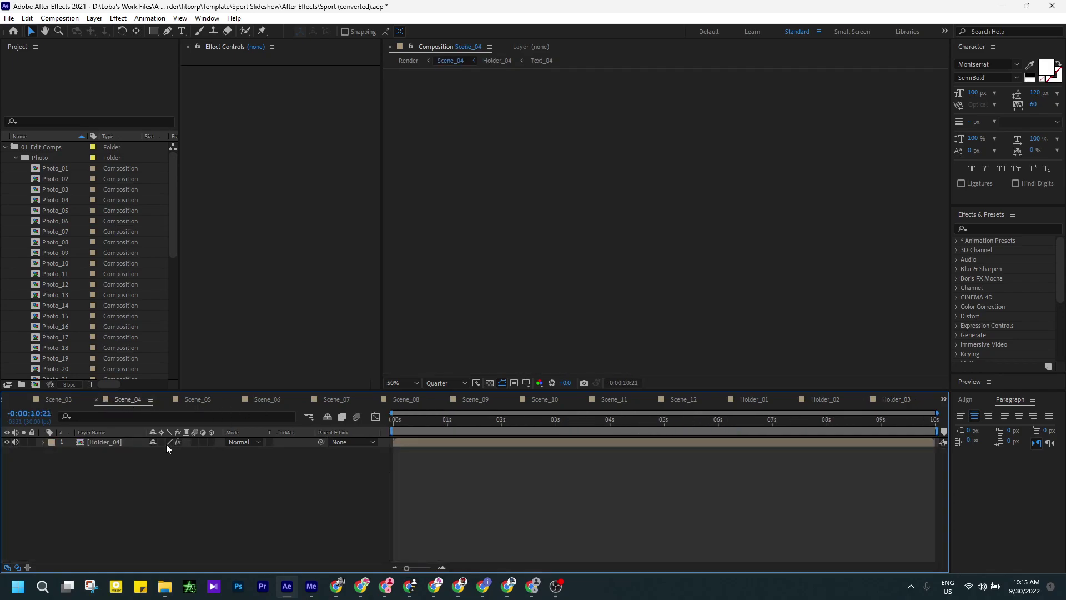
{"action": "double_click", "coordinate": [99, 441]}
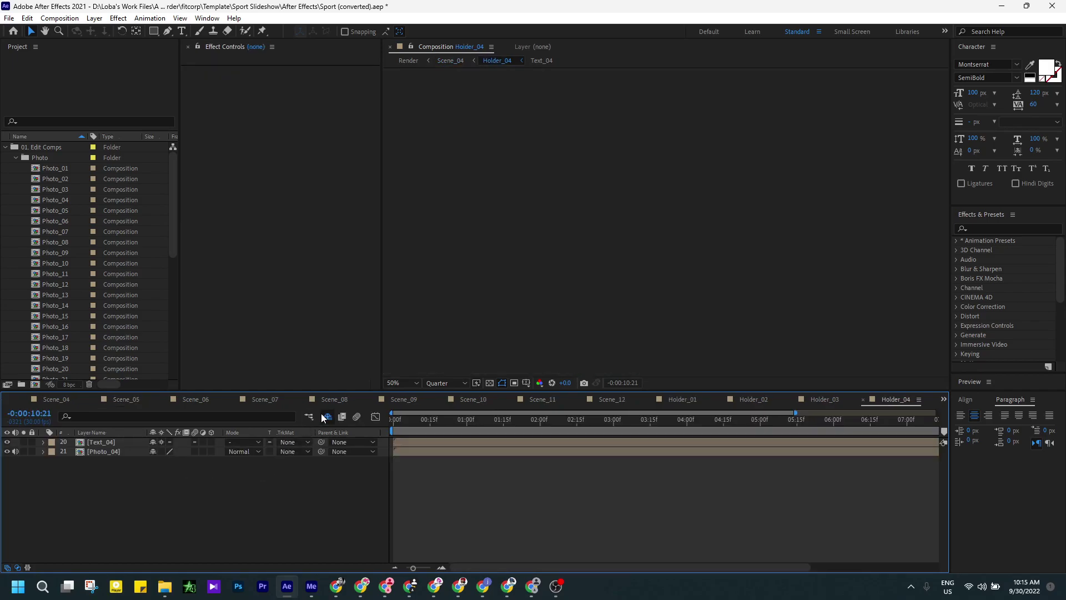
{"action": "left_click_drag", "start_coordinate": [394, 433], "coordinate": [540, 430]}
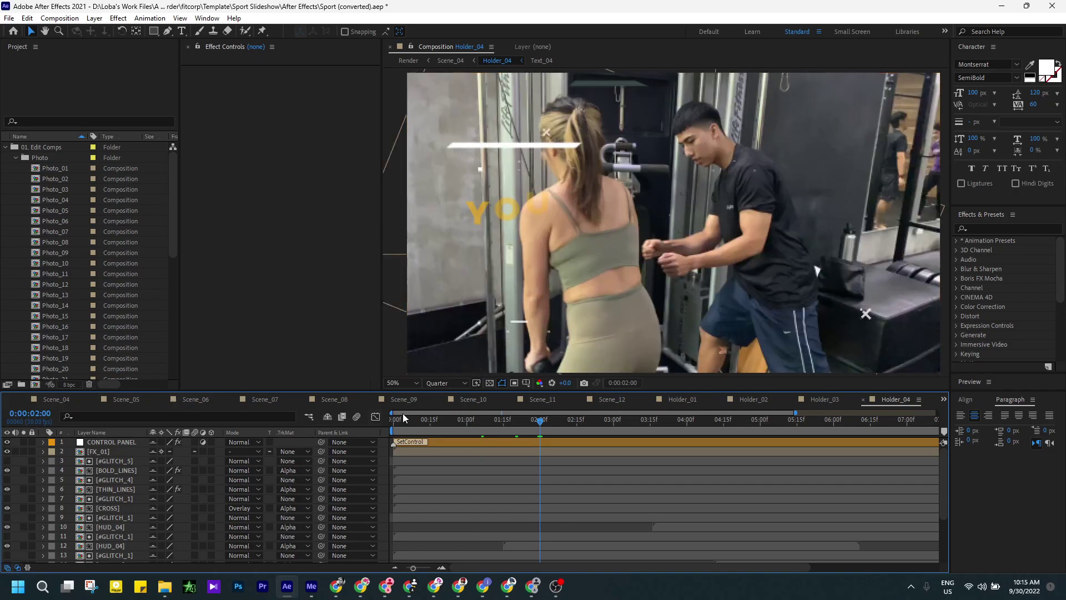
{"action": "left_click_drag", "start_coordinate": [420, 427], "coordinate": [525, 428]}
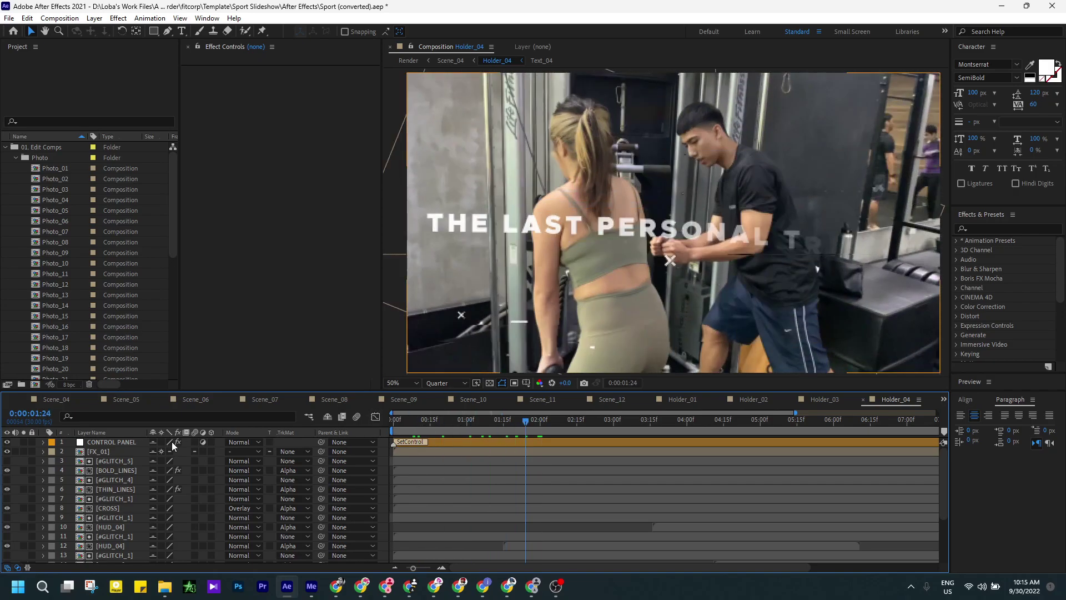
Hide the FX_01, BOLD_LINES, THIN_LINES and CROSS overlay layers in Holder_04.
{"action": "left_click", "coordinate": [83, 452]}
{"action": "left_click", "coordinate": [7, 451]}
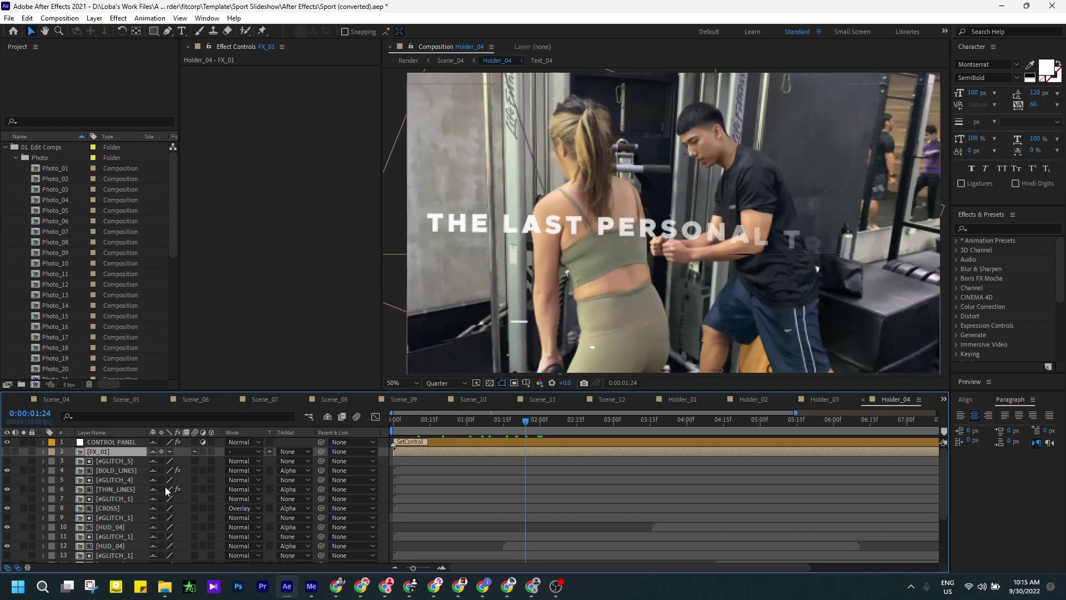
{"action": "left_click", "coordinate": [101, 472]}
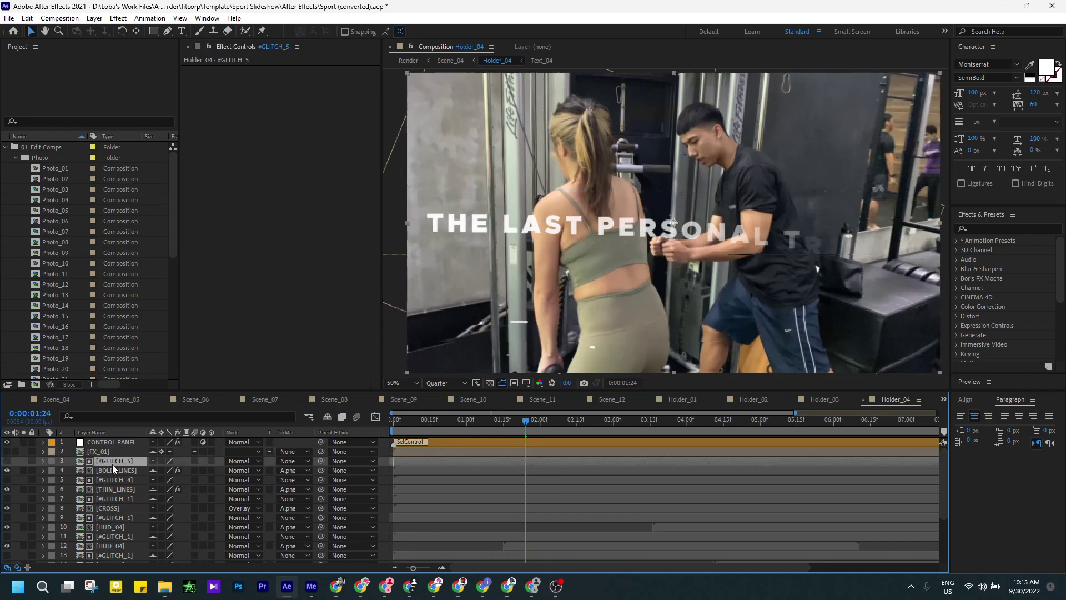
{"action": "left_click", "coordinate": [8, 471]}
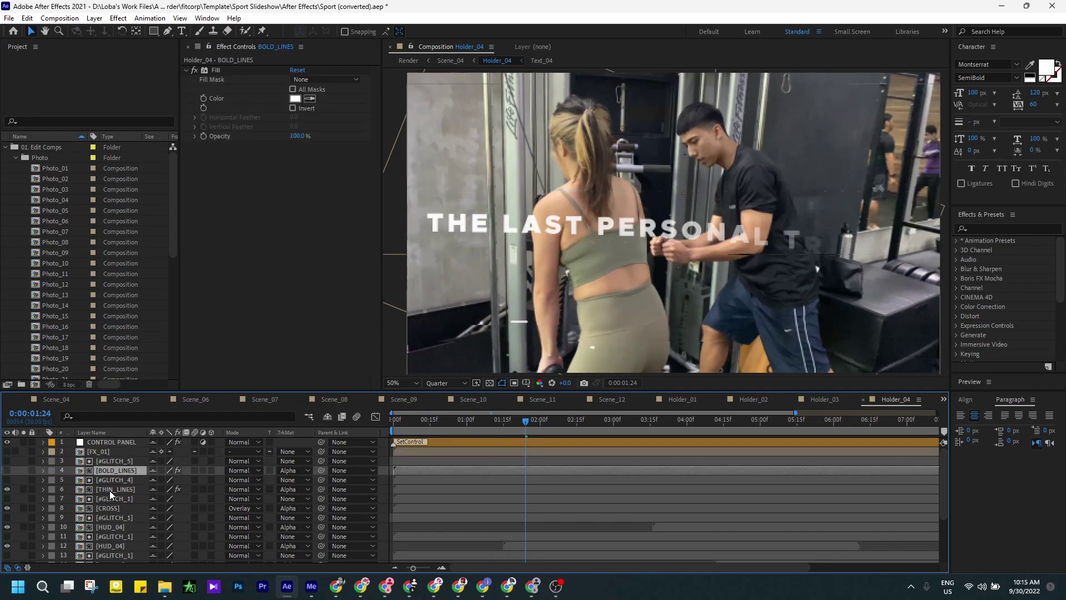
{"action": "left_click", "coordinate": [35, 491]}
{"action": "left_click", "coordinate": [111, 509]}
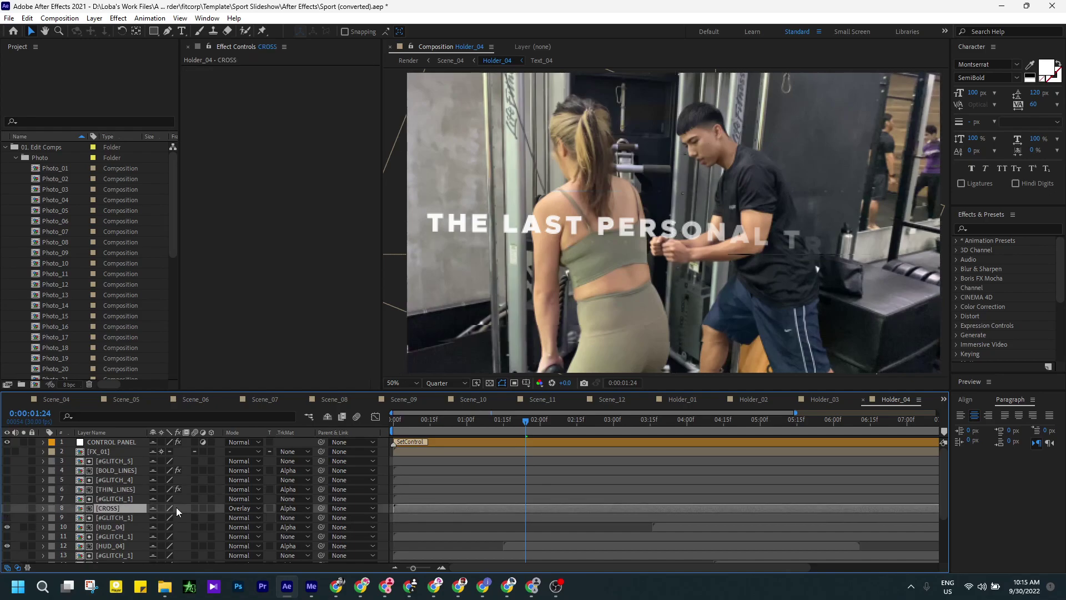
Hide both HUD_04 layers plus the HUD_02 and HUD_01 layers in Holder_04.
{"action": "left_click", "coordinate": [110, 527]}
{"action": "scroll", "coordinate": [110, 501], "scroll_direction": "down", "scroll_amount": 2}
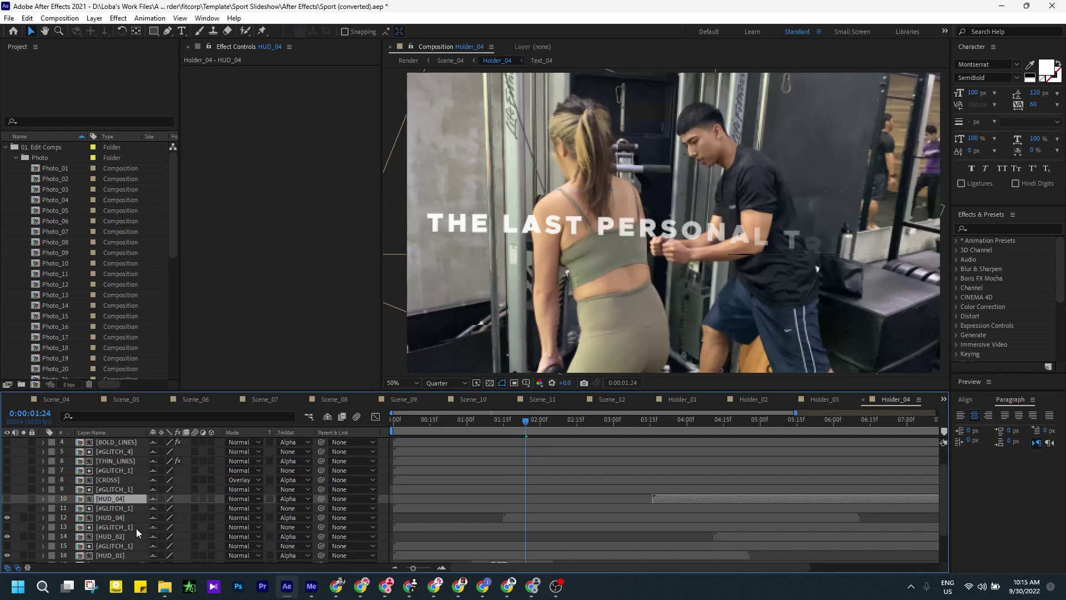
{"action": "left_click", "coordinate": [110, 489]}
{"action": "left_click", "coordinate": [6, 489]}
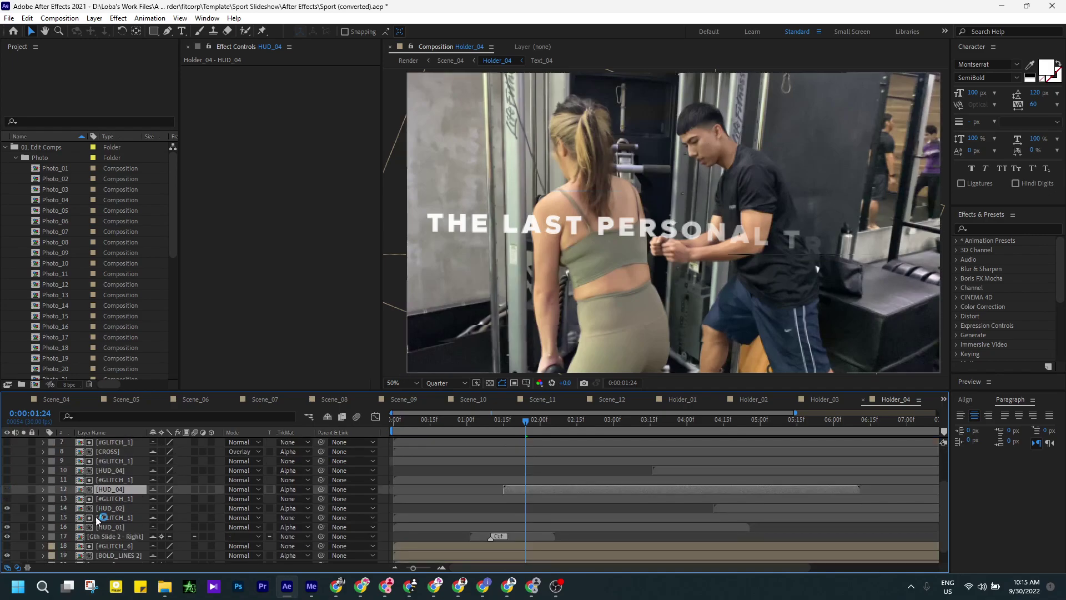
{"action": "left_click", "coordinate": [109, 508]}
{"action": "left_click", "coordinate": [7, 509]}
{"action": "left_click", "coordinate": [93, 528]}
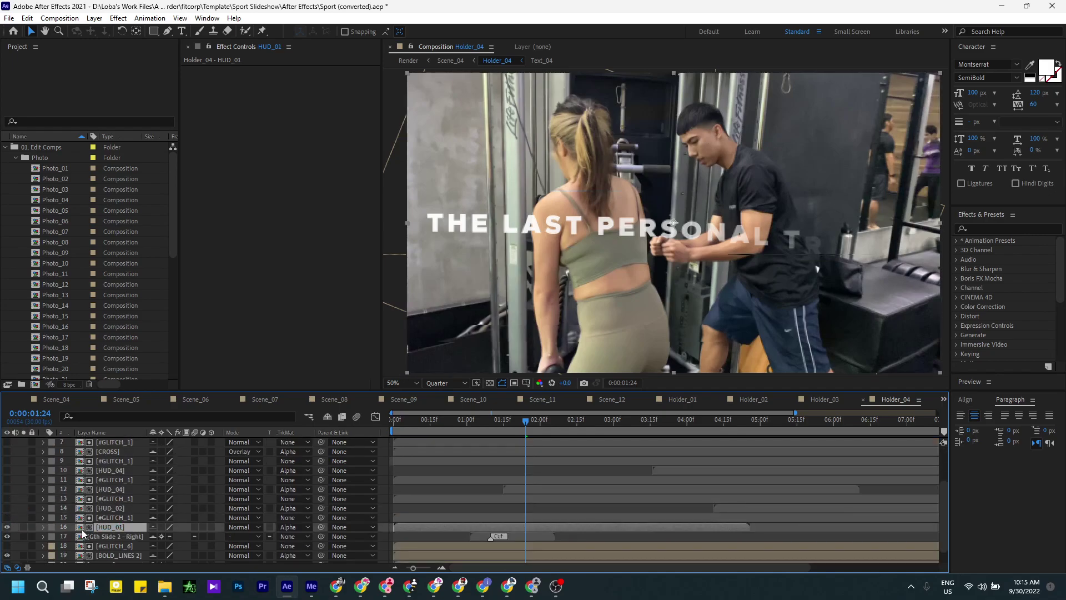
Hide the Gth Slide 2 - Right layer in Holder_04 and preview the composition from the start.
{"action": "left_click", "coordinate": [56, 536]}
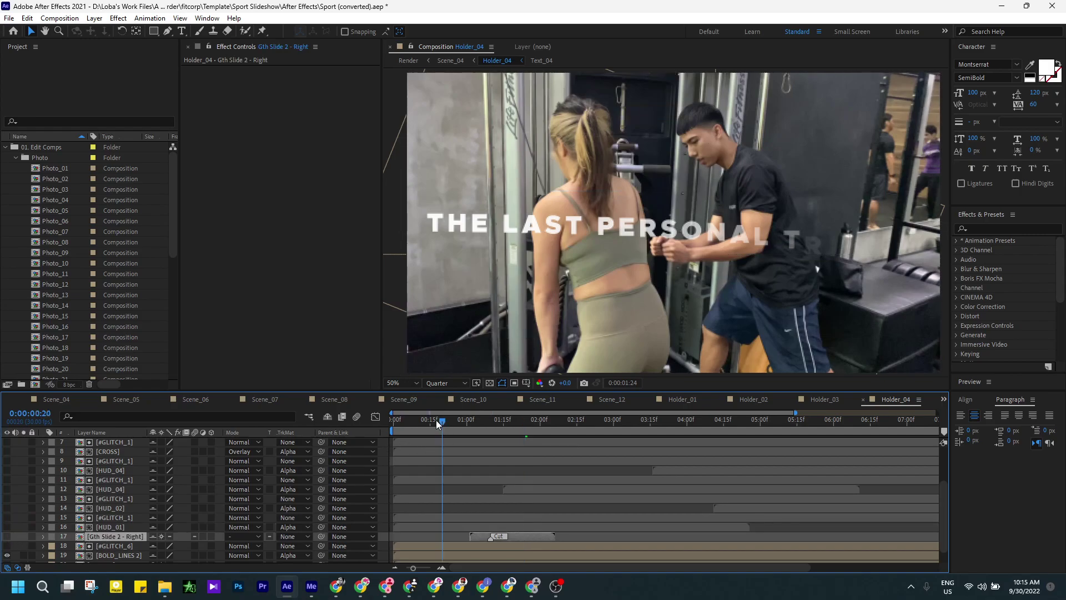
{"action": "key", "text": "Home"}
{"action": "key", "text": "space"}
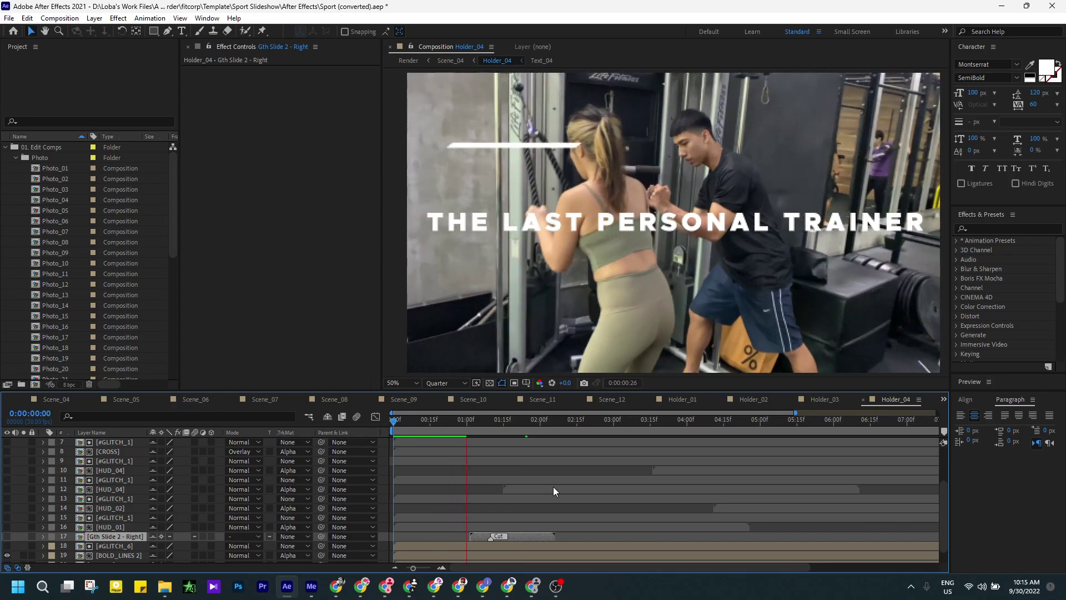
{"action": "key", "text": "space"}
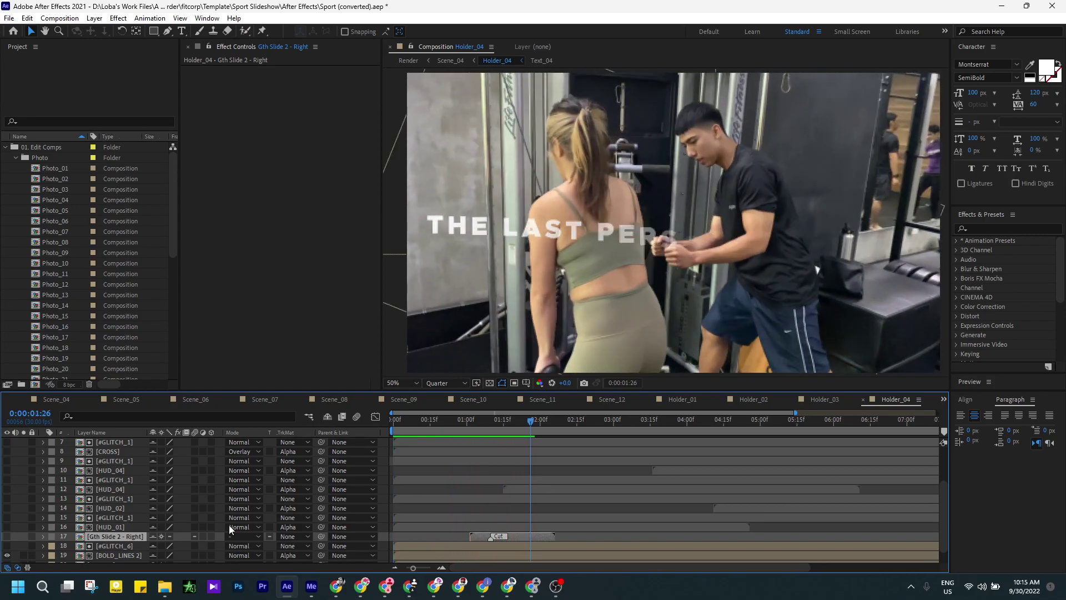
Hide the BOLD_LINES 2 layer in Holder_04 and play the composition from the beginning to check the title text.
{"action": "scroll", "coordinate": [107, 541], "scroll_direction": "down", "scroll_amount": 1}
{"action": "left_click", "coordinate": [109, 547]}
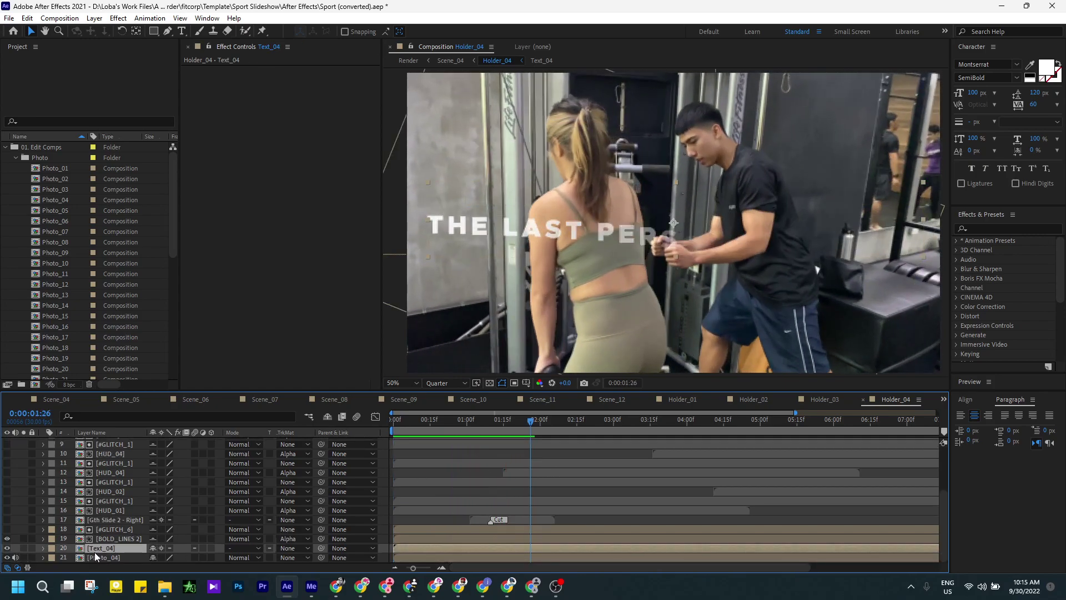
{"action": "left_click", "coordinate": [111, 542]}
{"action": "left_click", "coordinate": [6, 539]}
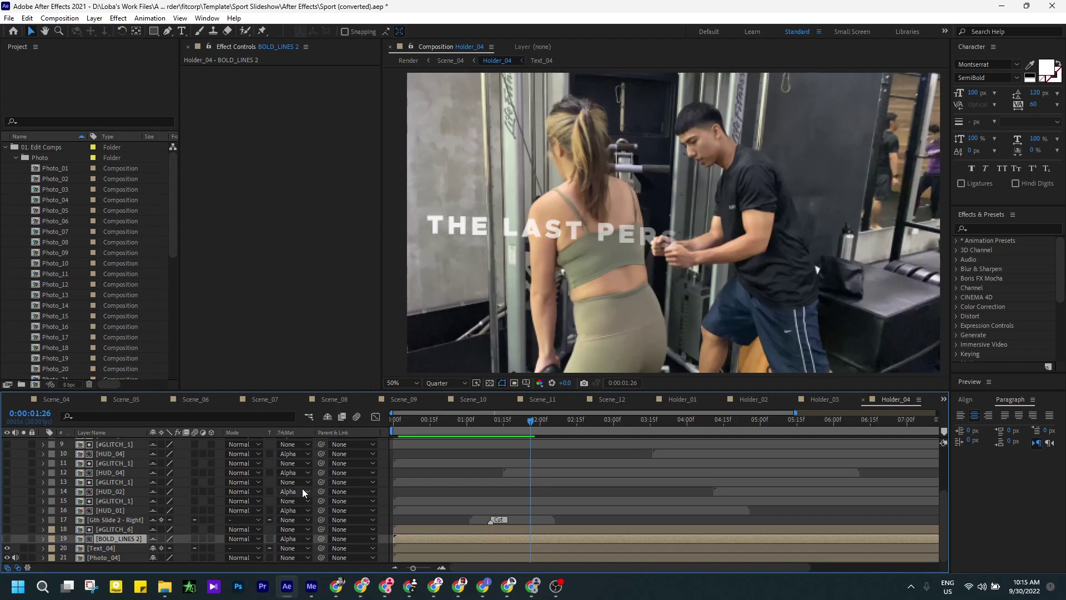
{"action": "key", "text": "Home"}
{"action": "key", "text": "space"}
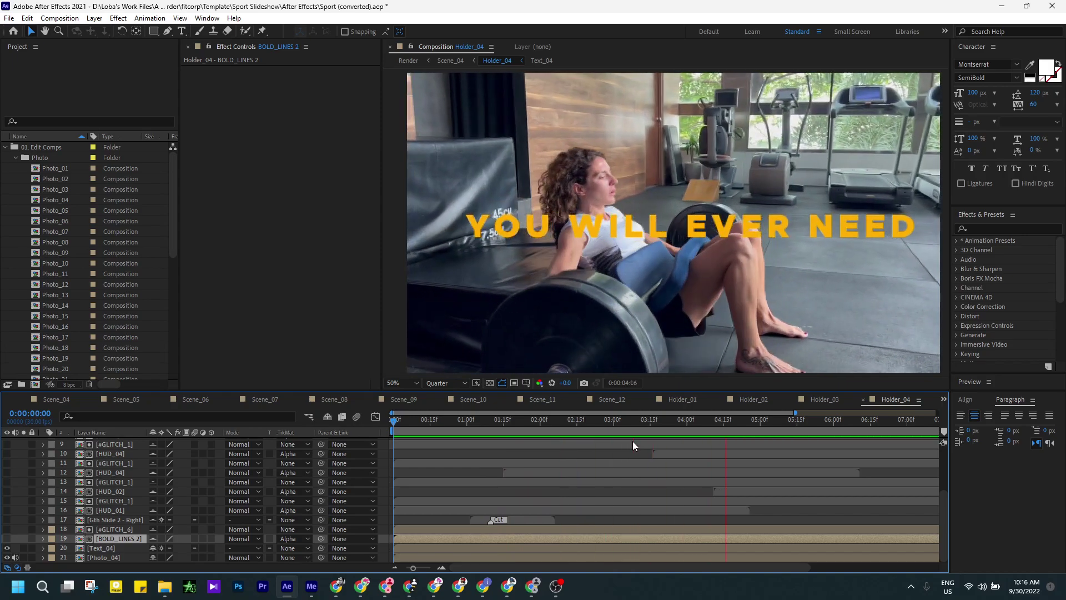
{"action": "key", "text": "space"}
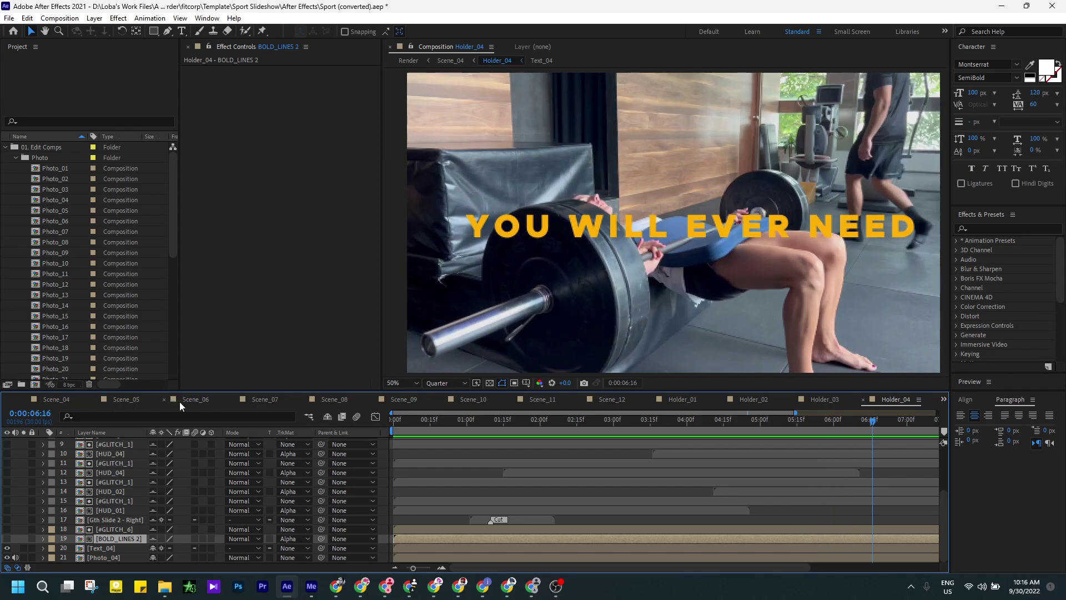
Open Scene_05 and scrub through its timeline to check for overlay graphics.
{"action": "left_click", "coordinate": [105, 402]}
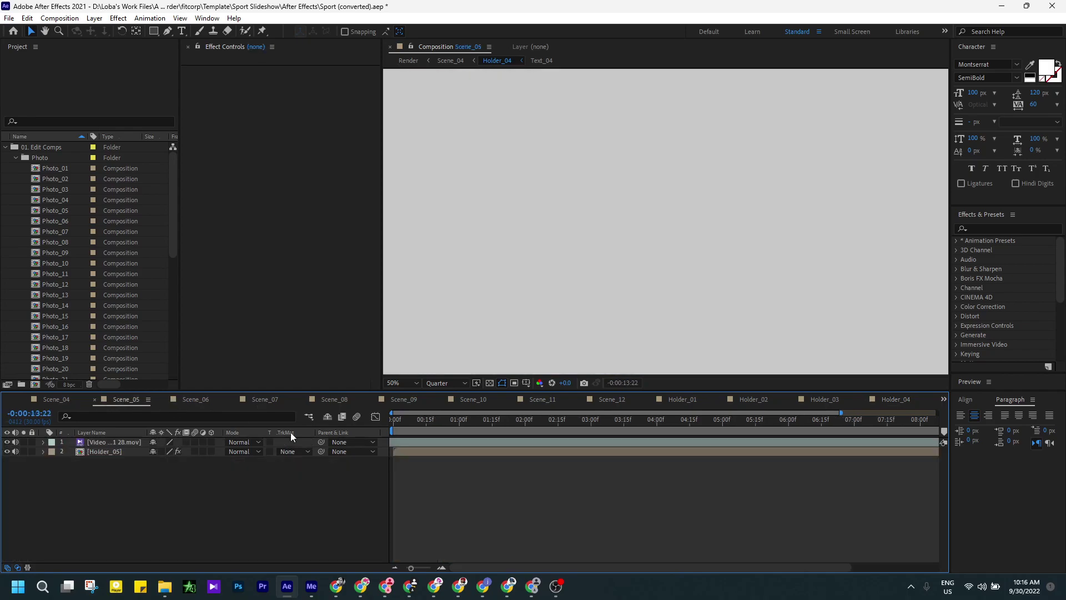
{"action": "left_click", "coordinate": [404, 421]}
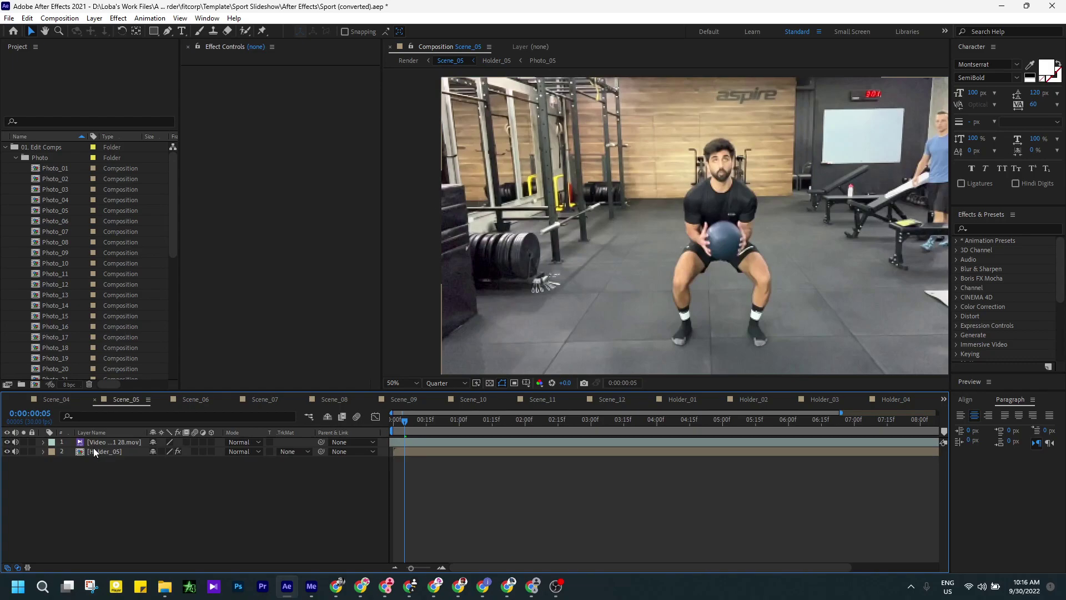
{"action": "left_click_drag", "start_coordinate": [448, 420], "coordinate": [325, 421]}
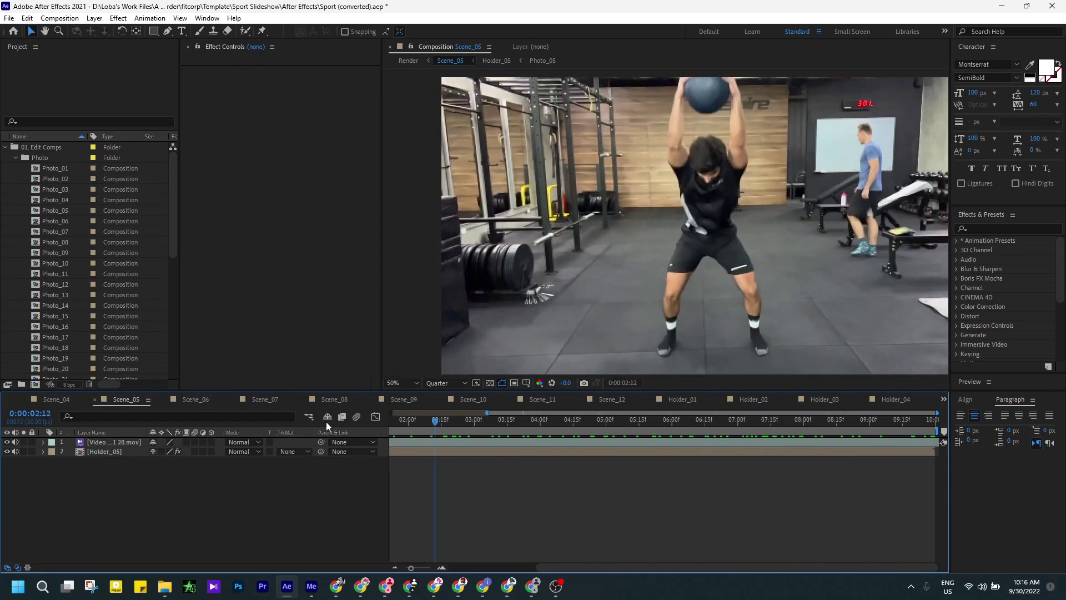
Open Scene_06 and preview its first seconds to check for overlay graphics.
{"action": "left_click", "coordinate": [197, 399]}
{"action": "left_click", "coordinate": [503, 424]}
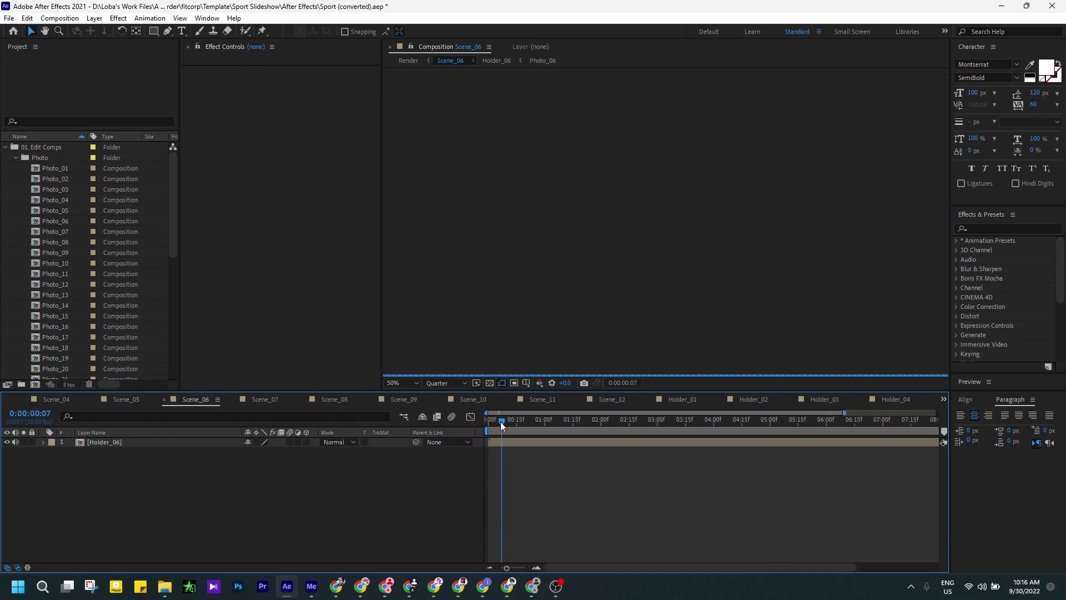
{"action": "key", "text": "space"}
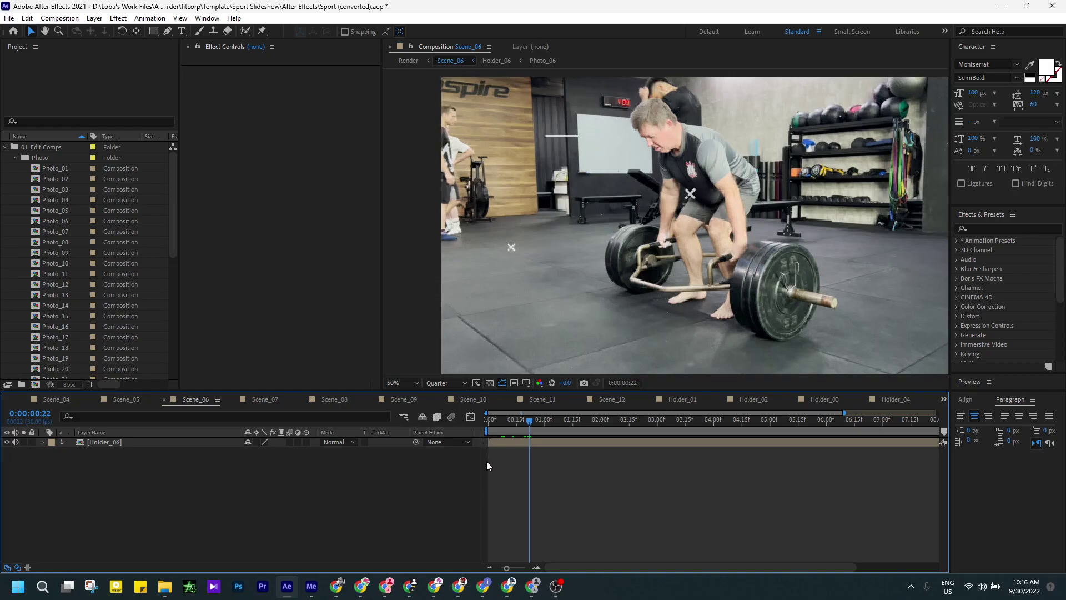
{"action": "left_click_drag", "start_coordinate": [520, 429], "coordinate": [579, 432]}
Open the Holder_06 composition and hide its FX_01, BOLD_LINES, THIN_LINES and CROSS overlay layers.
{"action": "double_click", "coordinate": [131, 442]}
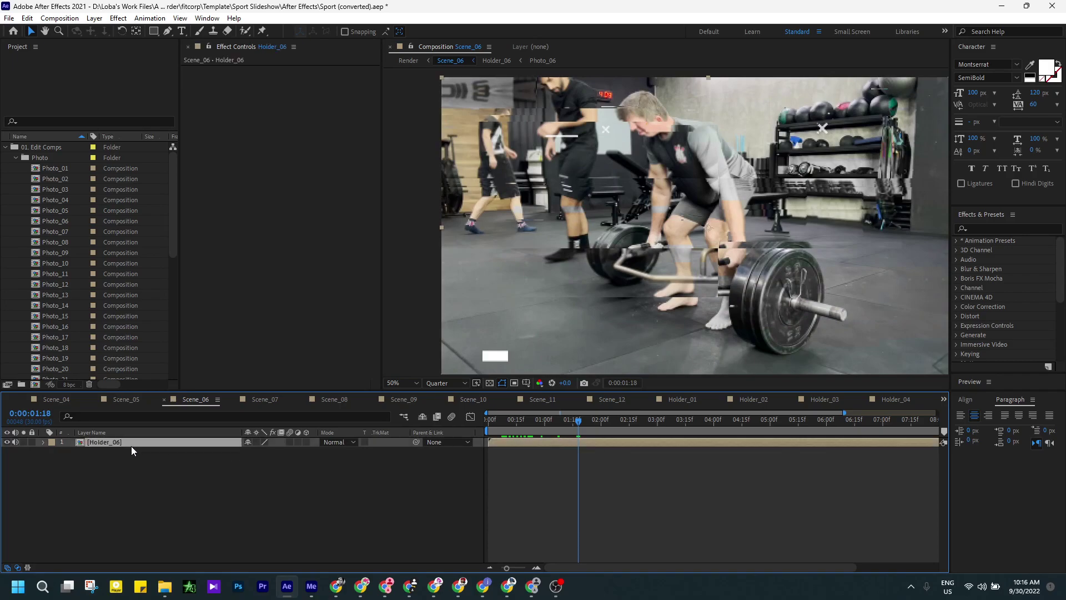
{"action": "left_click", "coordinate": [282, 415]}
{"action": "left_click", "coordinate": [95, 452]}
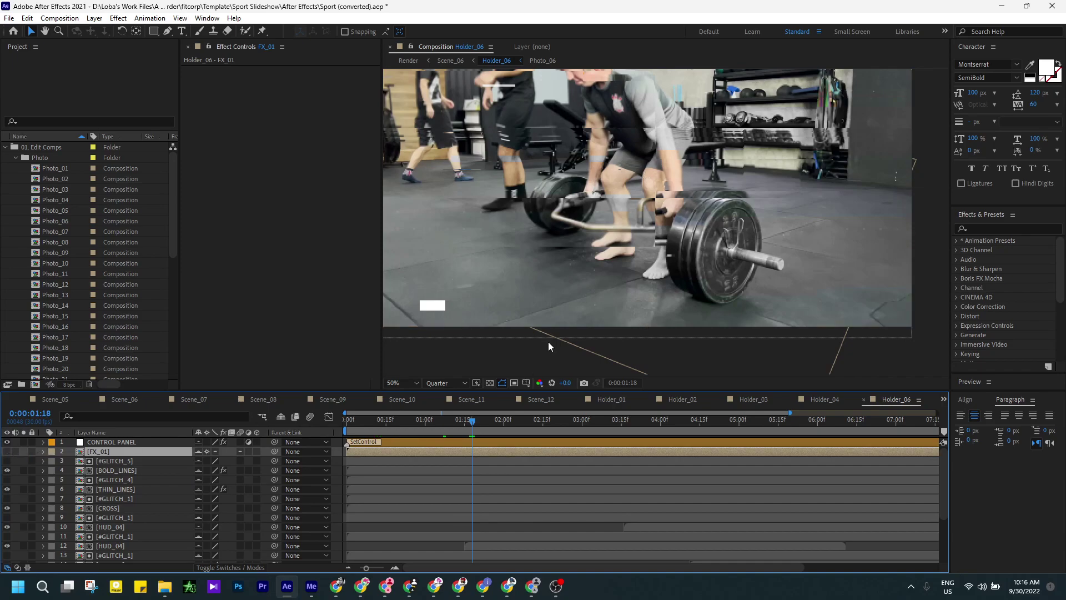
{"action": "key", "text": "h"}
{"action": "left_click_drag", "start_coordinate": [637, 192], "coordinate": [646, 246]}
{"action": "key", "text": "v"}
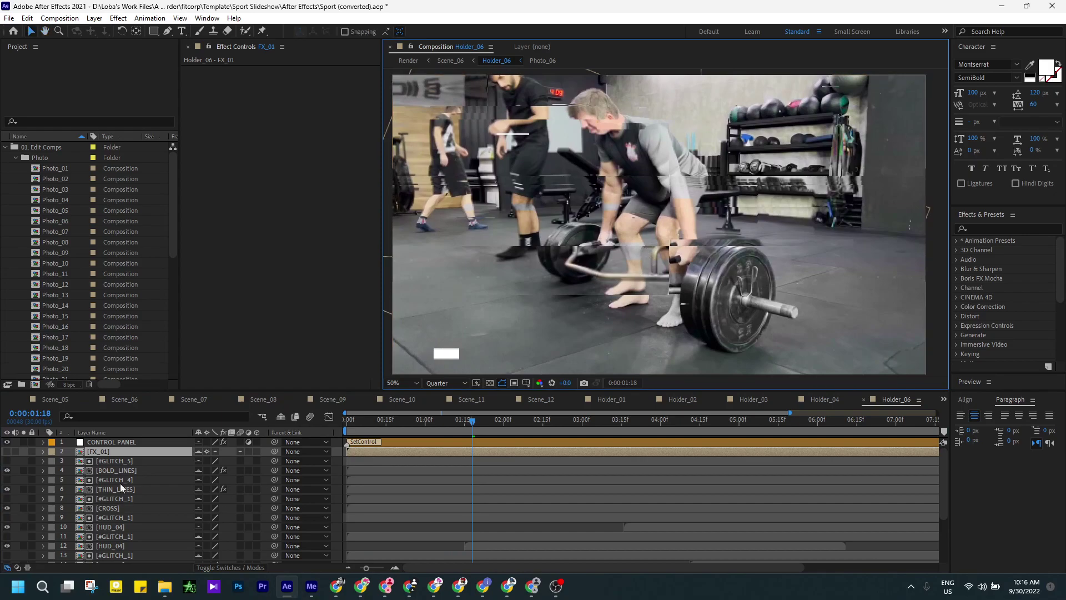
{"action": "left_click", "coordinate": [112, 470]}
{"action": "left_click", "coordinate": [6, 471]}
{"action": "left_click", "coordinate": [17, 488]}
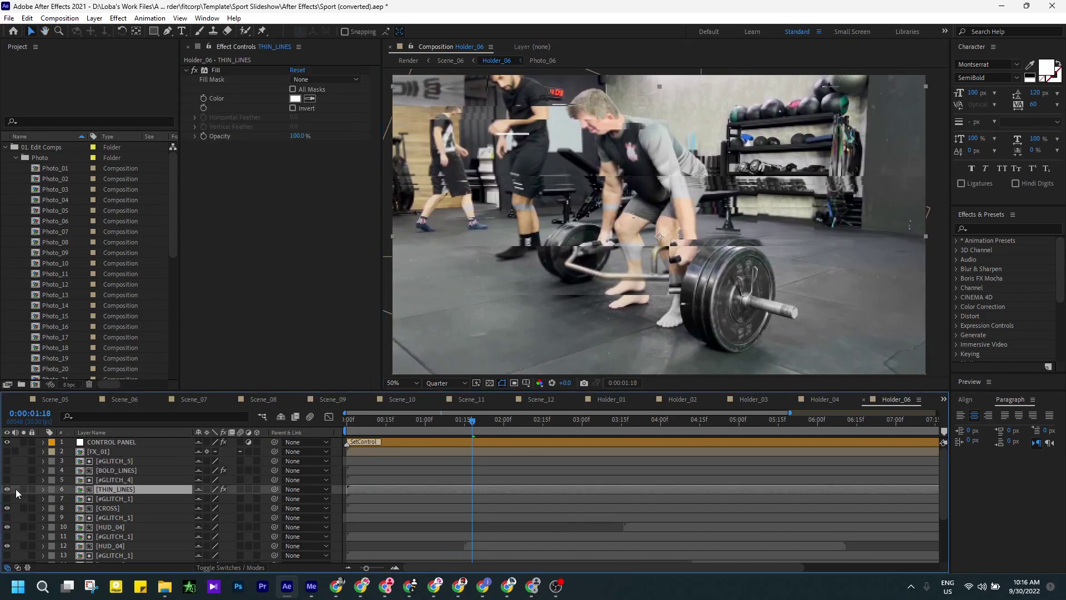
{"action": "left_click", "coordinate": [103, 509]}
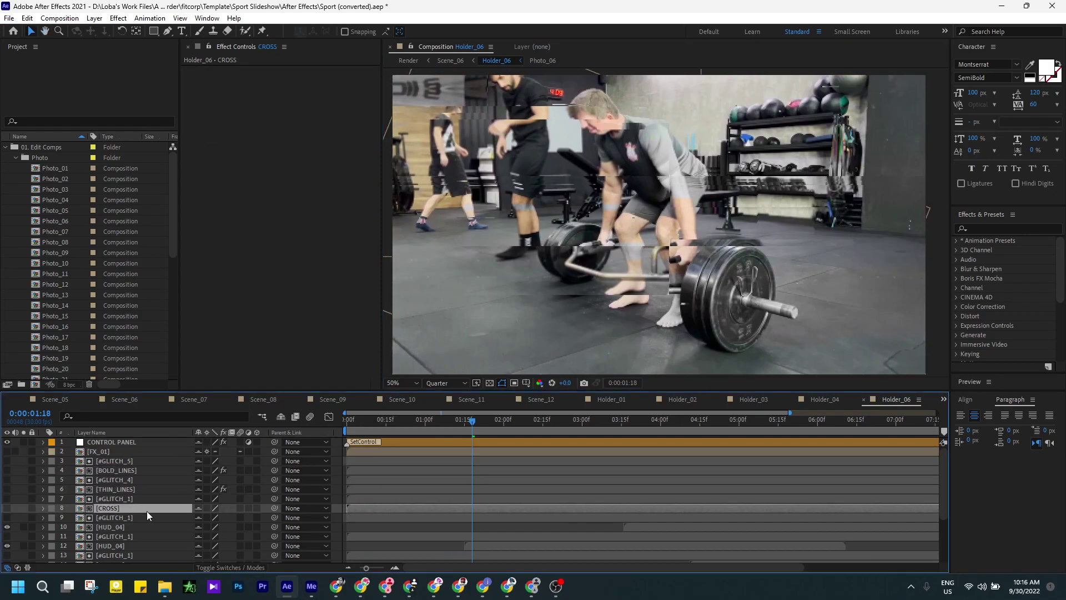
Hide both HUD_04 layers plus the HUD_02 and HUD_01 layers in Holder_06.
{"action": "scroll", "coordinate": [147, 511], "scroll_direction": "down", "scroll_amount": 2}
{"action": "left_click", "coordinate": [76, 472]}
{"action": "left_click", "coordinate": [6, 471]}
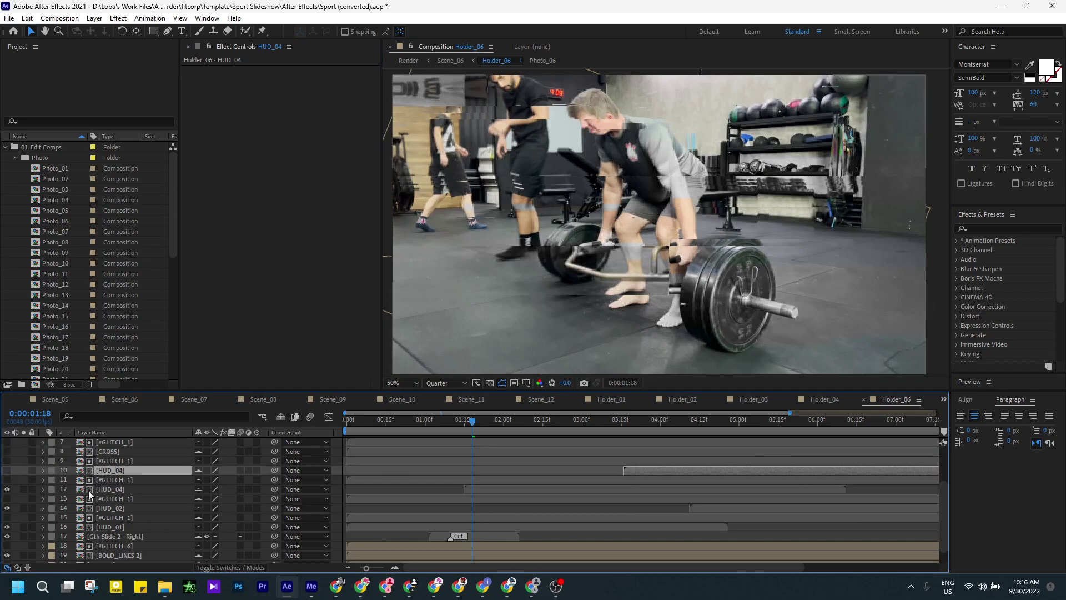
{"action": "left_click", "coordinate": [92, 491]}
{"action": "left_click", "coordinate": [7, 489]}
{"action": "left_click", "coordinate": [111, 508]}
{"action": "left_click", "coordinate": [7, 508]}
{"action": "left_click", "coordinate": [109, 526]}
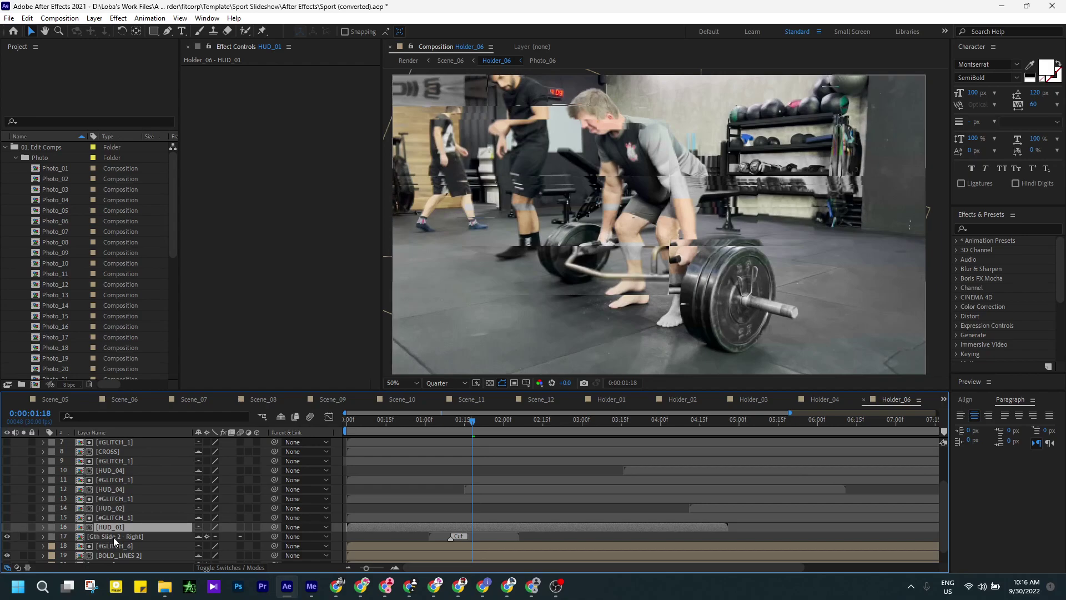
Hide the Gth Slide 2 - Right and BOLD_LINES 2 layers in Holder_06 and scrub through the composition to check it.
{"action": "left_click", "coordinate": [114, 536]}
{"action": "left_click", "coordinate": [6, 527]}
{"action": "left_click", "coordinate": [114, 555]}
{"action": "scroll", "coordinate": [164, 531], "scroll_direction": "down", "scroll_amount": 1}
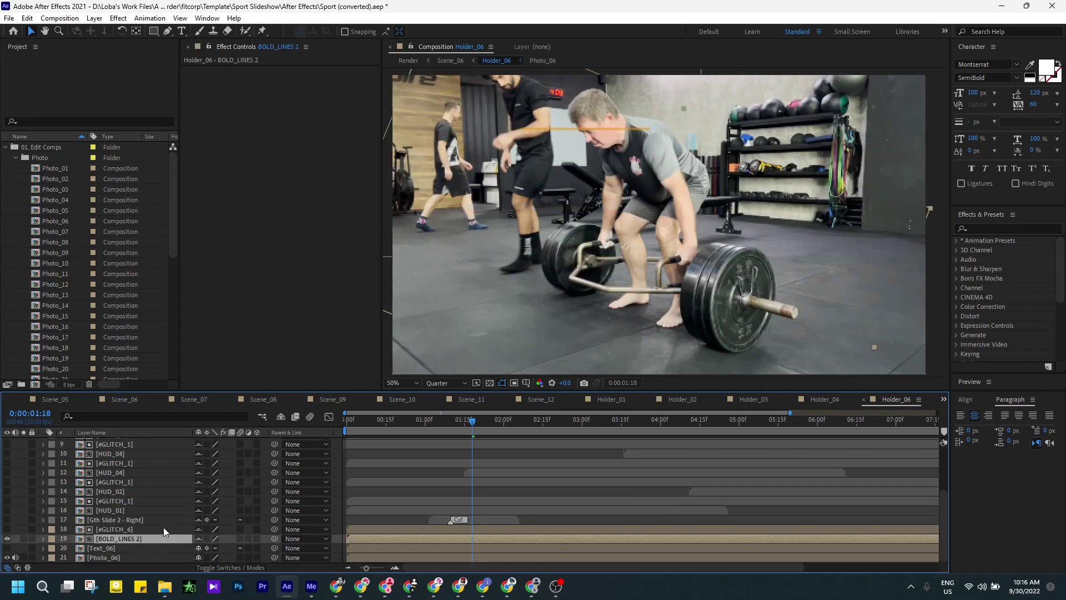
{"action": "left_click", "coordinate": [7, 538]}
{"action": "left_click_drag", "start_coordinate": [365, 429], "coordinate": [822, 427]}
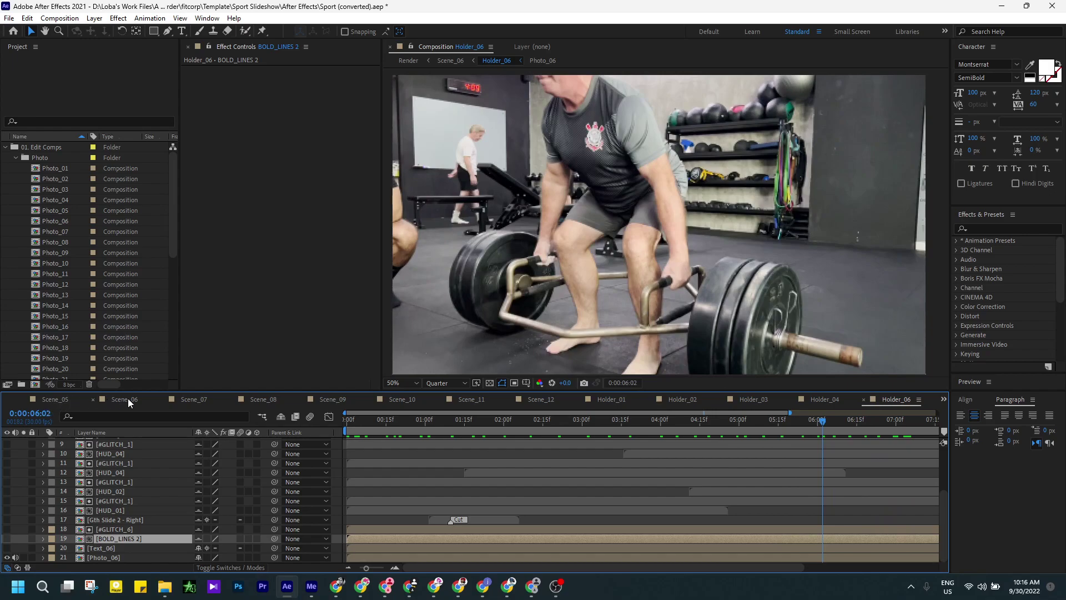
Open Holder_07 from Scene_07 and hide its FX_01, BOLD_LINES, THIN_LINES and CROSS overlay layers.
{"action": "left_click", "coordinate": [188, 398]}
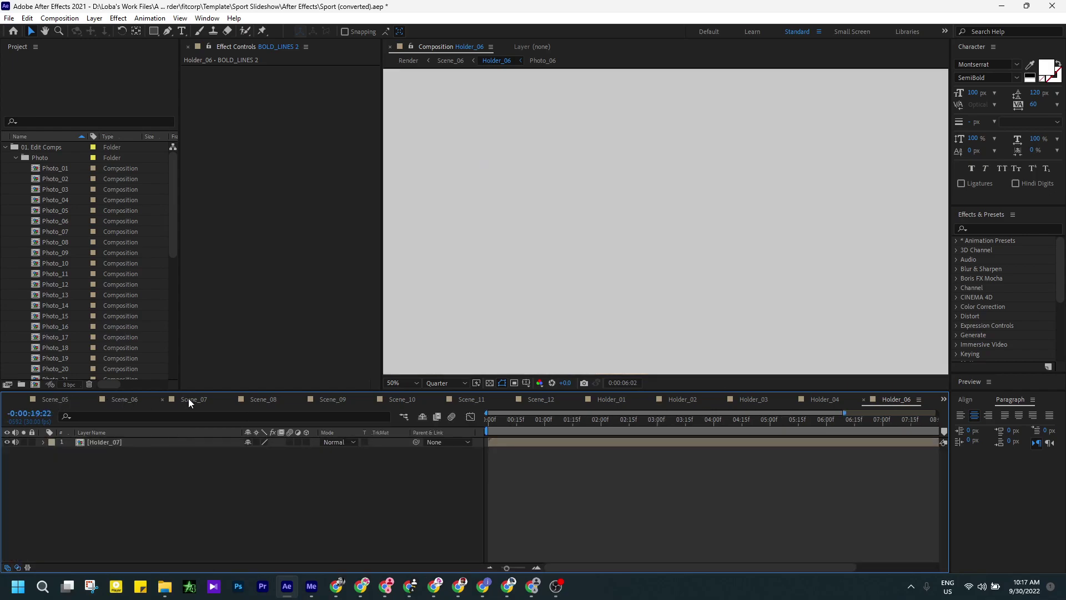
{"action": "double_click", "coordinate": [151, 442]}
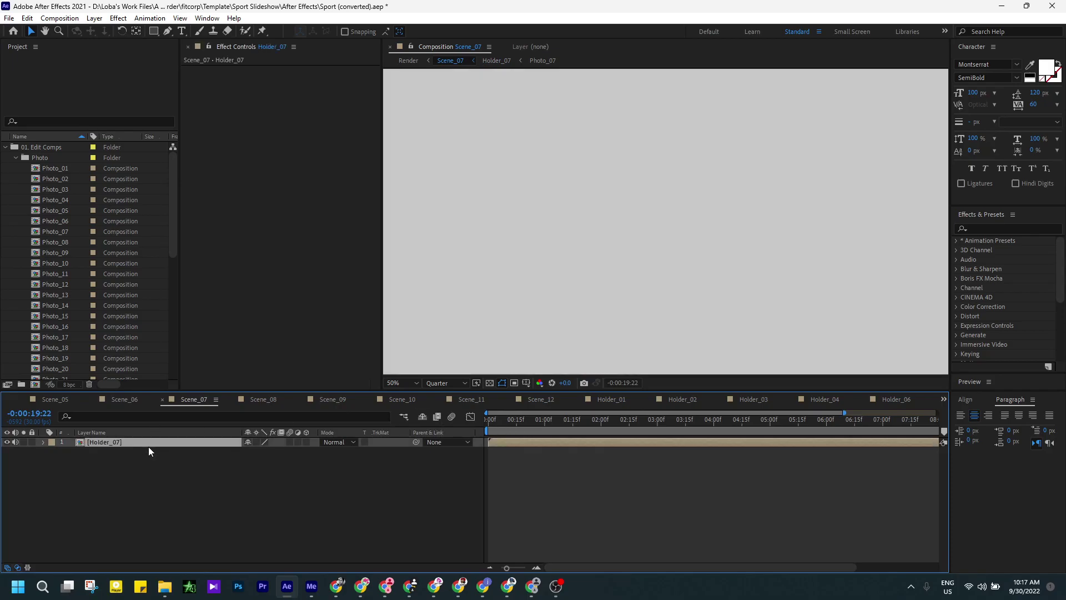
{"action": "double_click", "coordinate": [103, 451]}
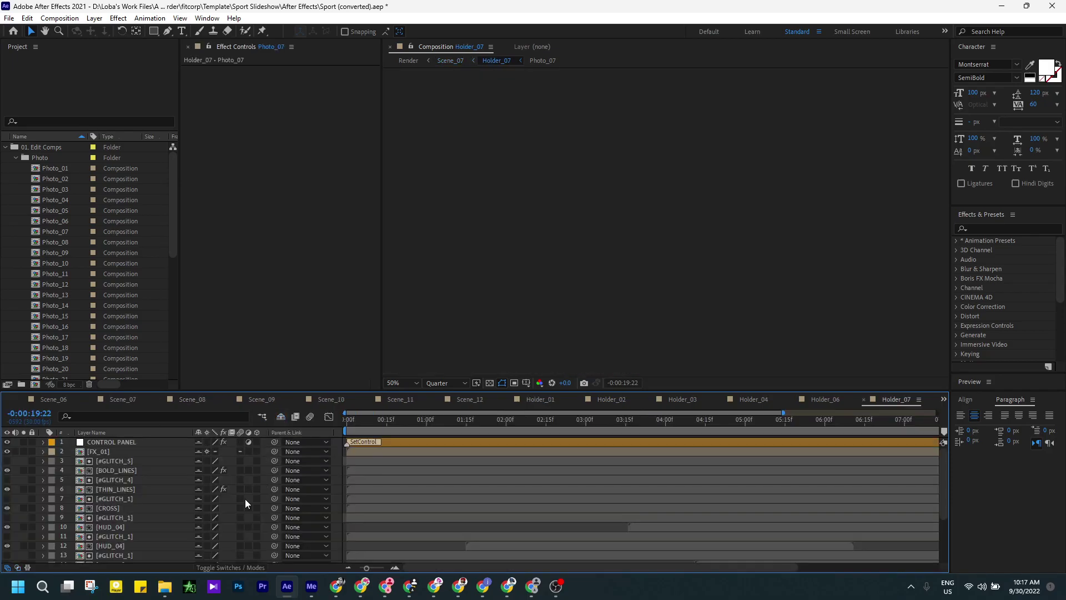
{"action": "left_click", "coordinate": [84, 453]}
{"action": "left_click_drag", "start_coordinate": [356, 421], "coordinate": [533, 424]}
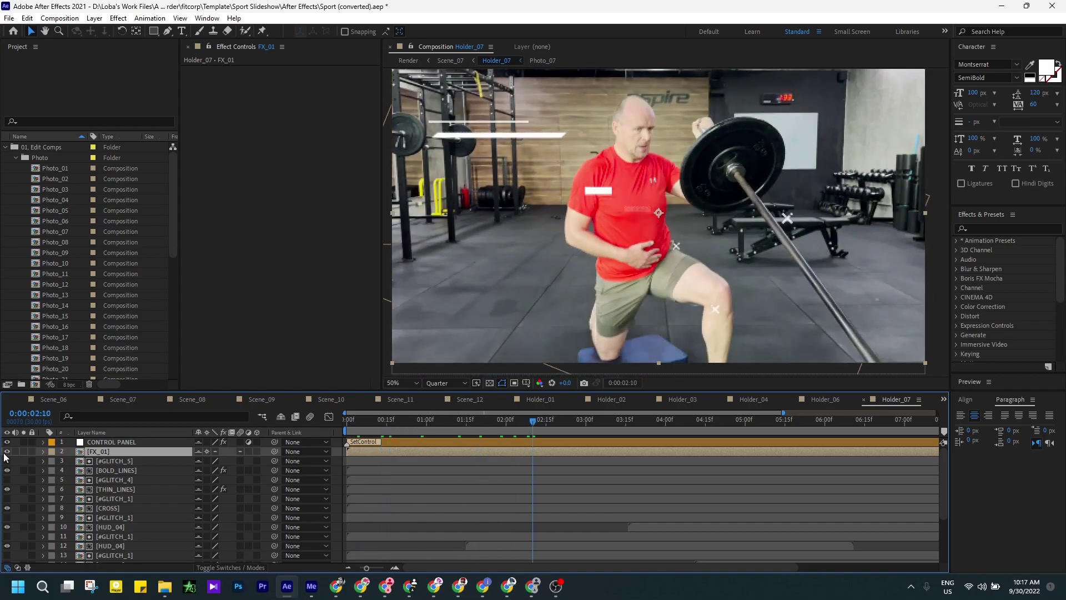
{"action": "left_click", "coordinate": [84, 471]}
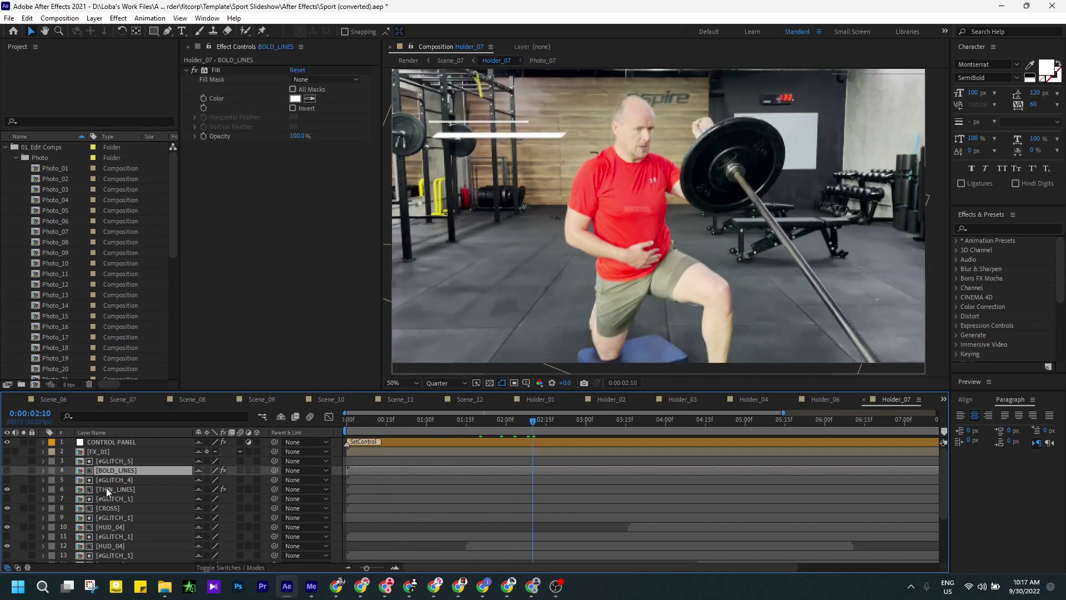
{"action": "left_click", "coordinate": [111, 489]}
{"action": "left_click", "coordinate": [8, 489]}
{"action": "left_click", "coordinate": [109, 510]}
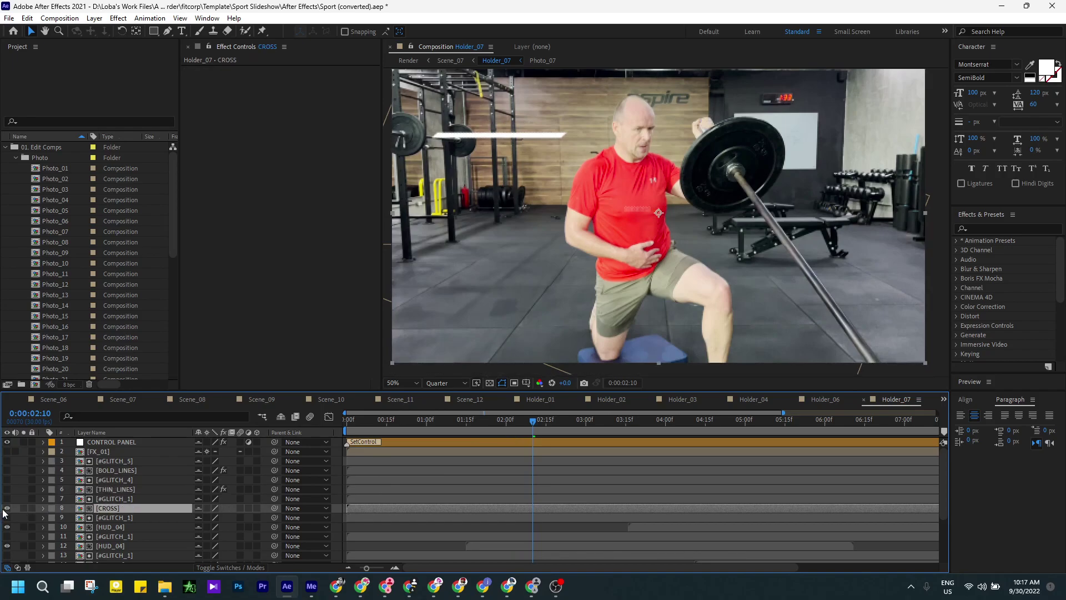
Hide both HUD_04 layers plus the HUD_02 and HUD_01 layers in Holder_07.
{"action": "scroll", "coordinate": [123, 513], "scroll_direction": "down", "scroll_amount": 2}
{"action": "left_click", "coordinate": [125, 472]}
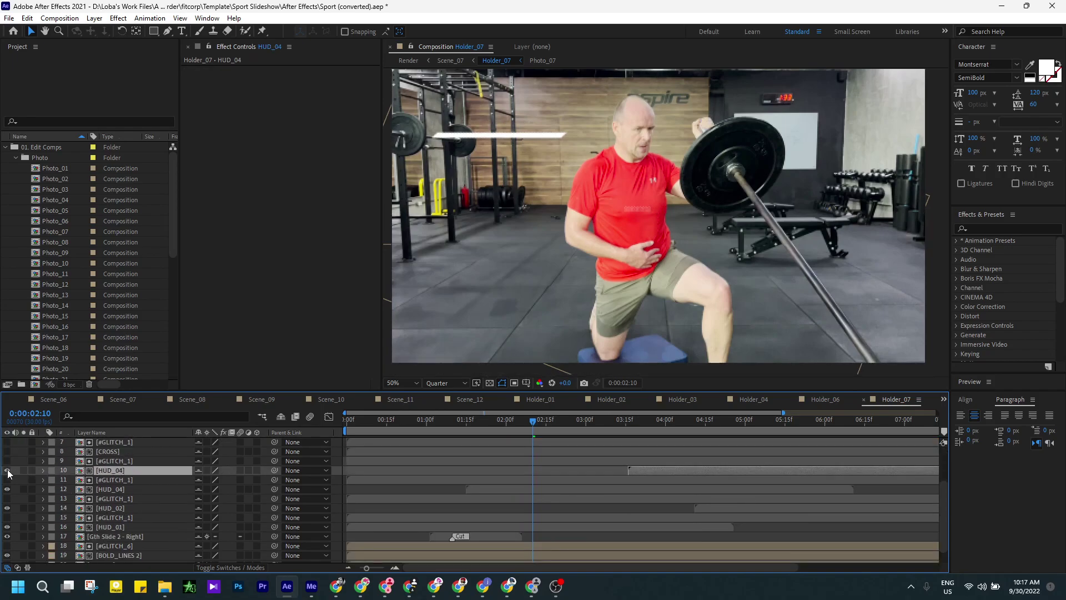
{"action": "left_click", "coordinate": [109, 490]}
{"action": "left_click", "coordinate": [8, 490]}
{"action": "left_click", "coordinate": [105, 510]}
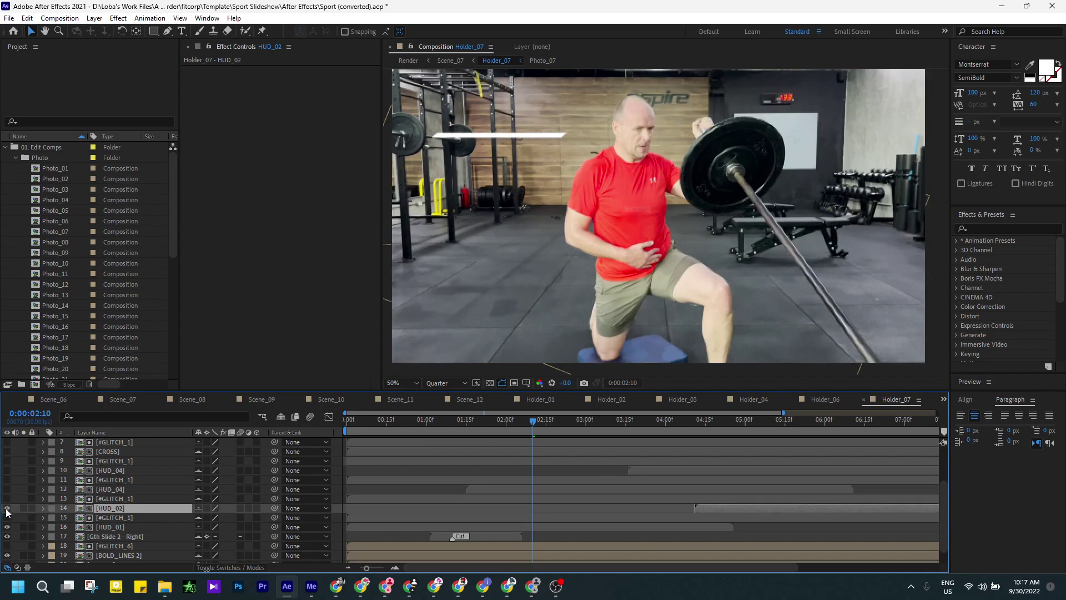
{"action": "scroll", "coordinate": [141, 514], "scroll_direction": "down", "scroll_amount": 1}
{"action": "left_click", "coordinate": [91, 511]}
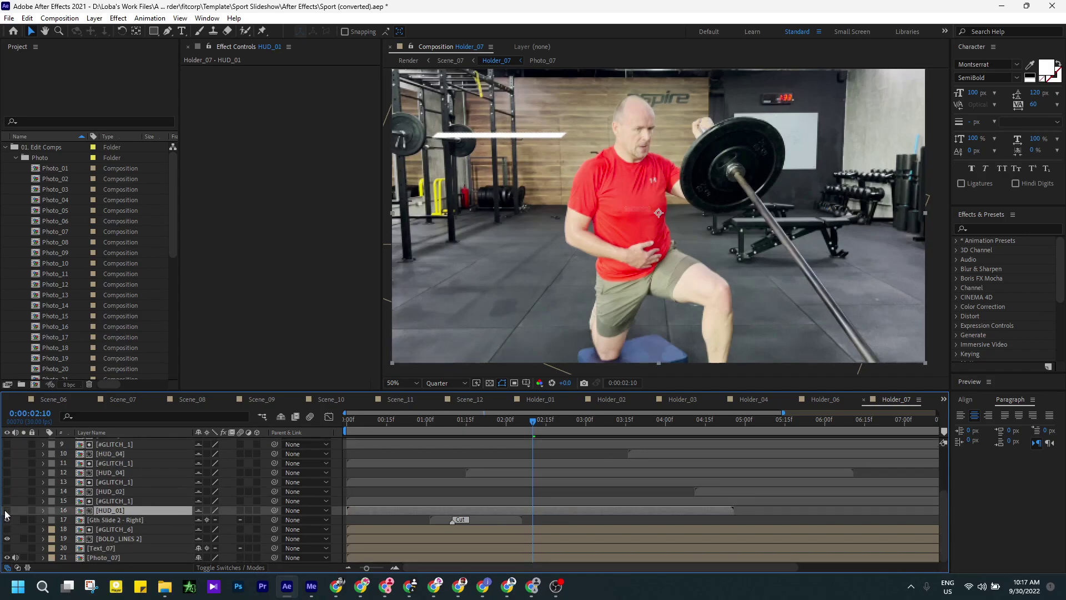
Hide the Gth Slide 2 - Right and BOLD_LINES 2 layers in Holder_07 and preview the composition from the start.
{"action": "left_click", "coordinate": [7, 538]}
{"action": "left_click", "coordinate": [109, 540]}
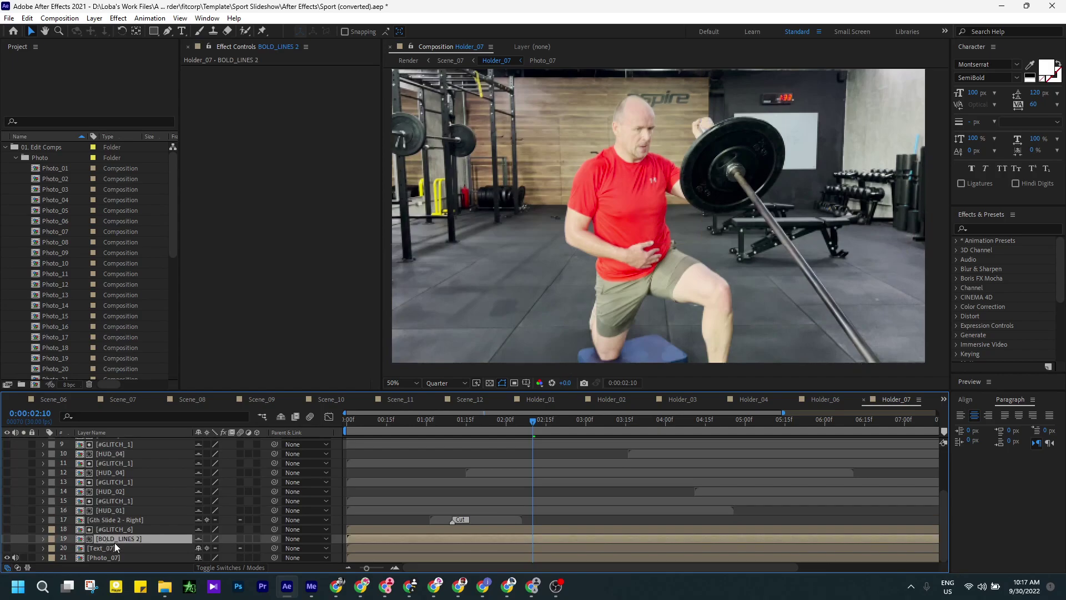
{"action": "key", "text": "space"}
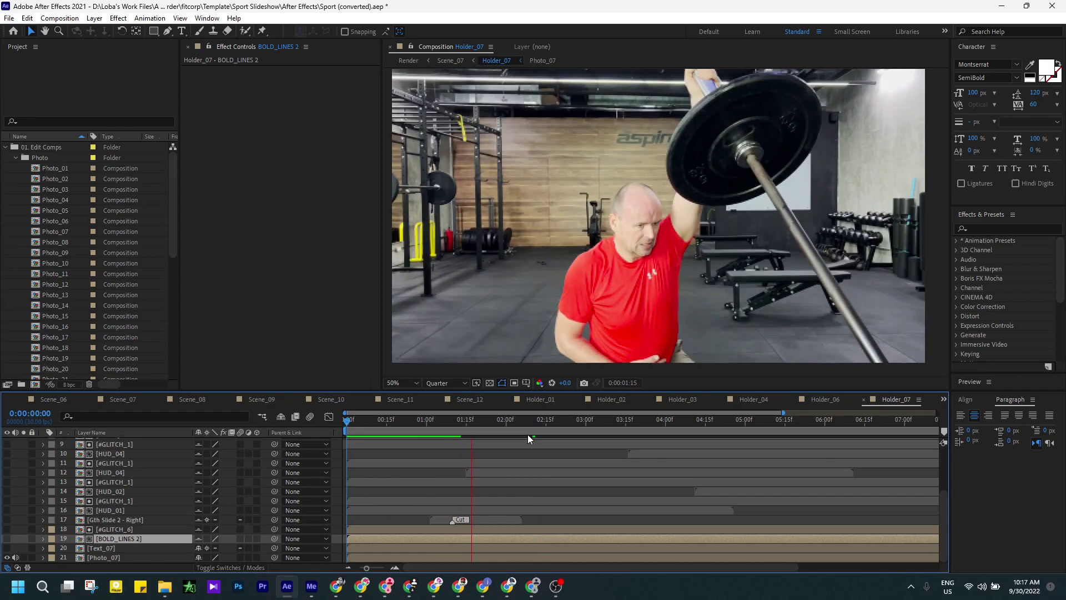
{"action": "key", "text": "space"}
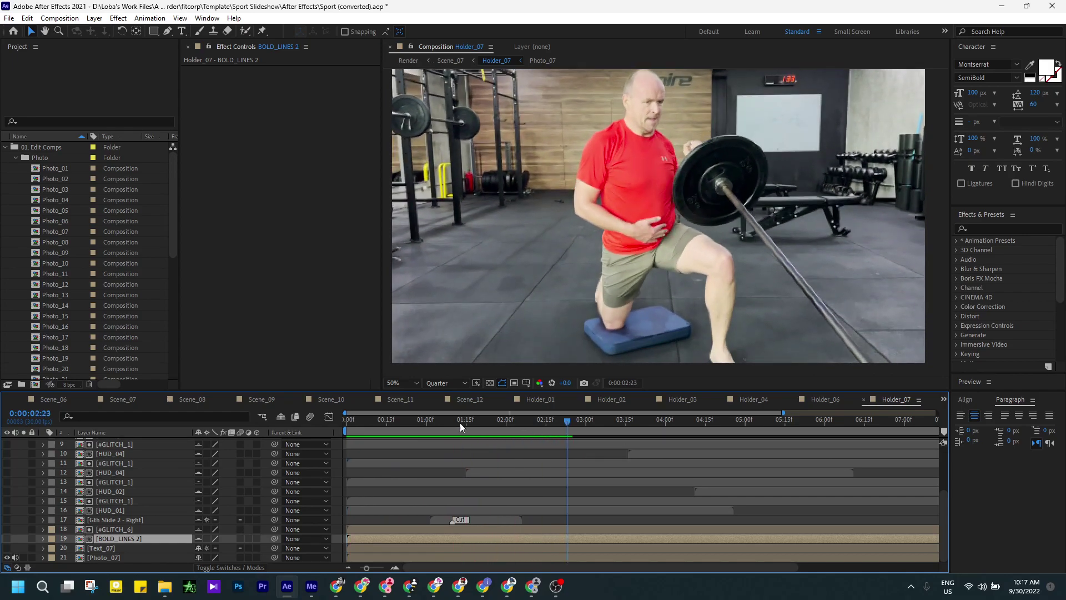
Scrub through Scene_08 and Scene_09 to check their video clips for overlay graphics.
{"action": "left_click", "coordinate": [193, 399]}
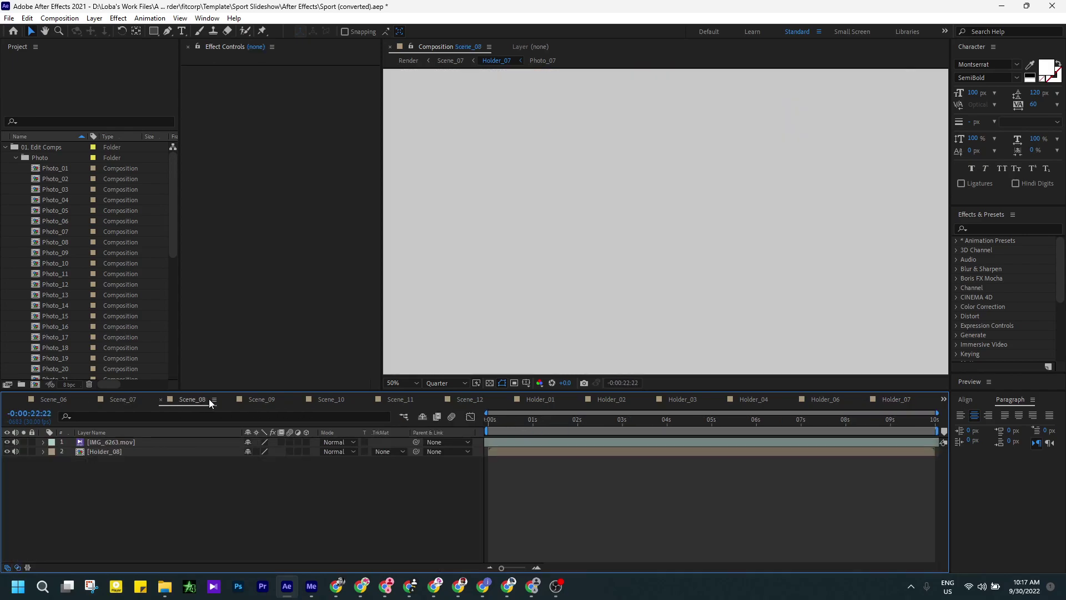
{"action": "left_click_drag", "start_coordinate": [500, 419], "coordinate": [572, 429]}
{"action": "left_click", "coordinate": [260, 399]}
{"action": "left_click_drag", "start_coordinate": [488, 425], "coordinate": [567, 426]}
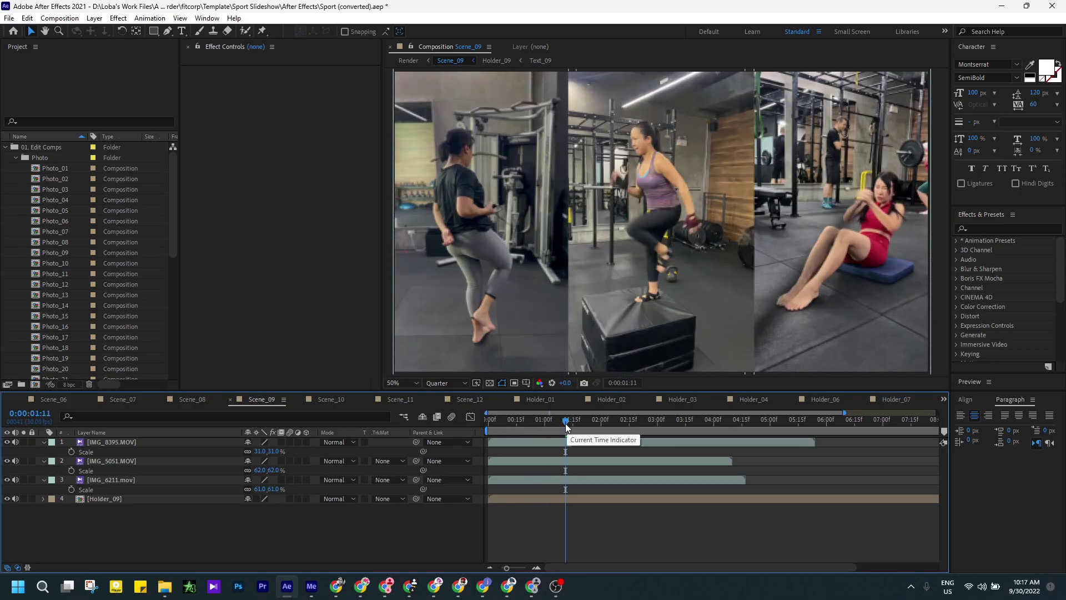
{"action": "left_click", "coordinate": [118, 480]}
{"action": "left_click", "coordinate": [122, 460], "text": "ctrl"}
{"action": "left_click", "coordinate": [127, 444], "text": "ctrl"}
{"action": "left_click", "coordinate": [129, 446], "text": "ctrl"}
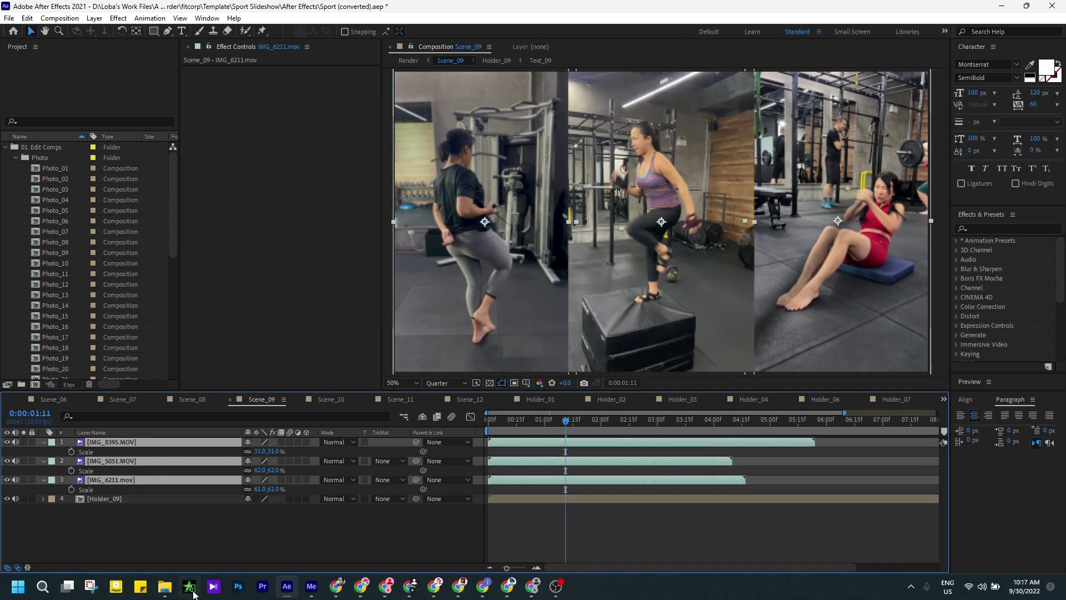
Switch to File Explorer and add the IMG_6270 clip from the template's Needs folder to Scene_09 as the top layer.
{"action": "left_click", "coordinate": [171, 597]}
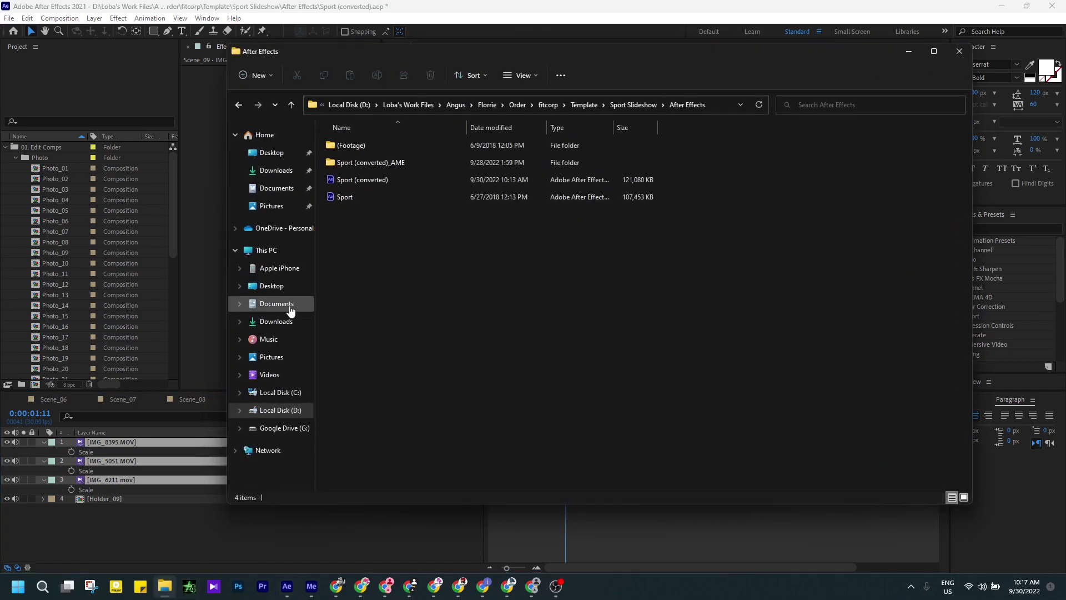
{"action": "key", "text": "alt+Up"}
{"action": "key", "text": "alt+Up"}
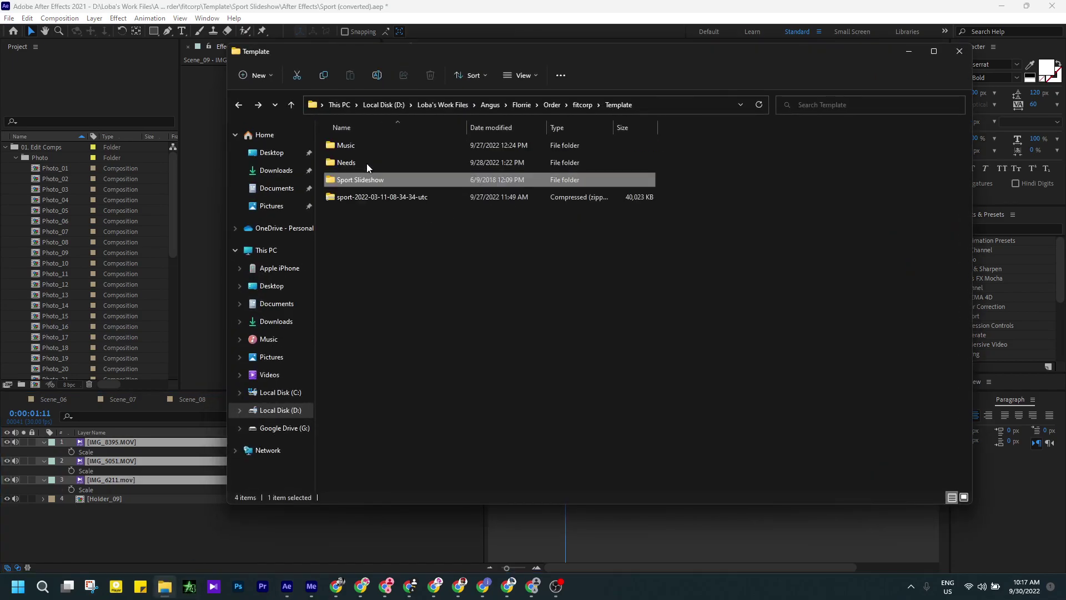
{"action": "double_click", "coordinate": [364, 161]}
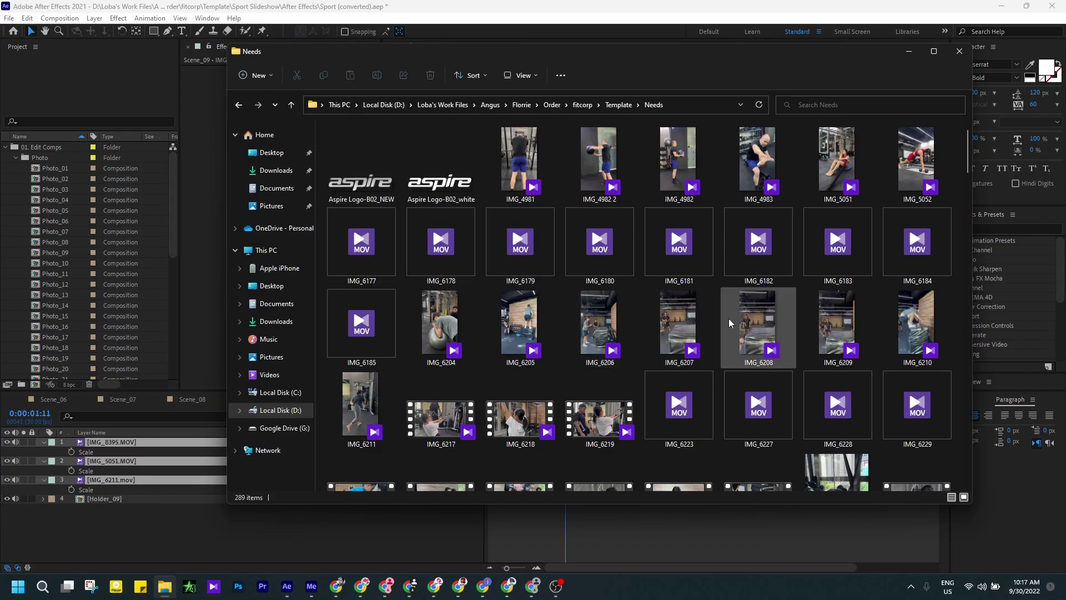
{"action": "scroll", "coordinate": [744, 339], "scroll_direction": "down", "scroll_amount": 5}
{"action": "scroll", "coordinate": [761, 354], "scroll_direction": "up", "scroll_amount": 3}
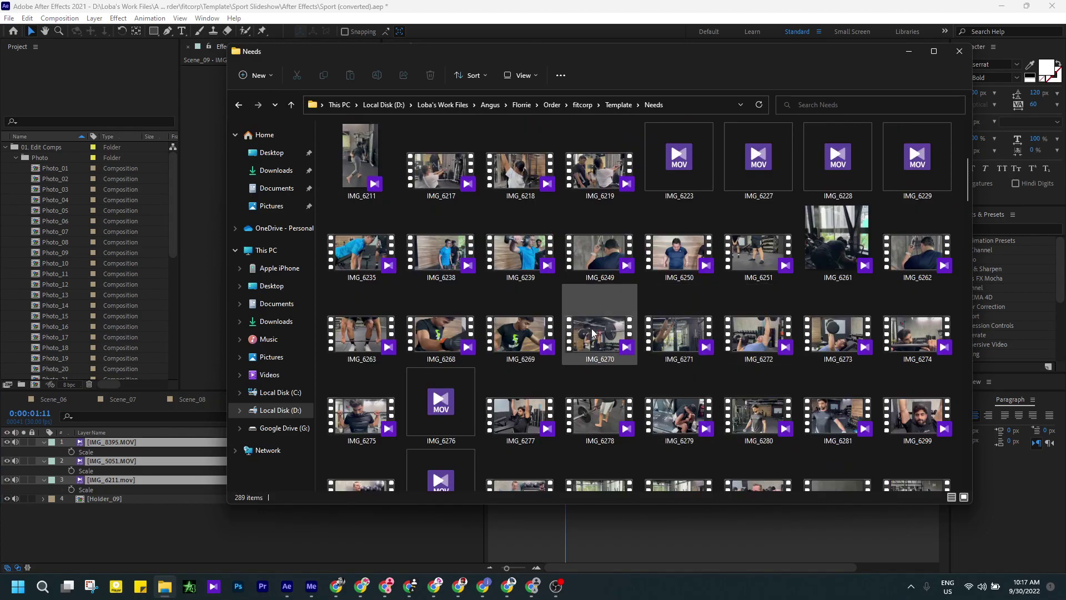
{"action": "left_click_drag", "start_coordinate": [592, 333], "coordinate": [617, 256]}
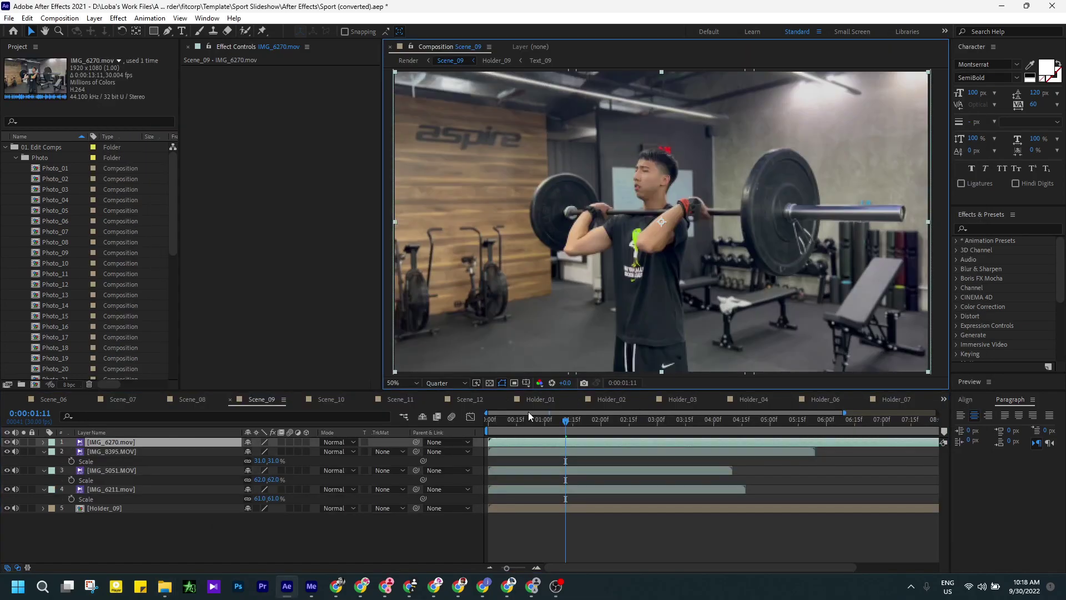
Delete the IMG_8395, IMG_5051 and IMG_6211 layers from Scene_09.
{"action": "left_click", "coordinate": [111, 452]}
{"action": "left_click", "coordinate": [111, 470], "text": "ctrl"}
{"action": "left_click", "coordinate": [111, 489], "text": "ctrl"}
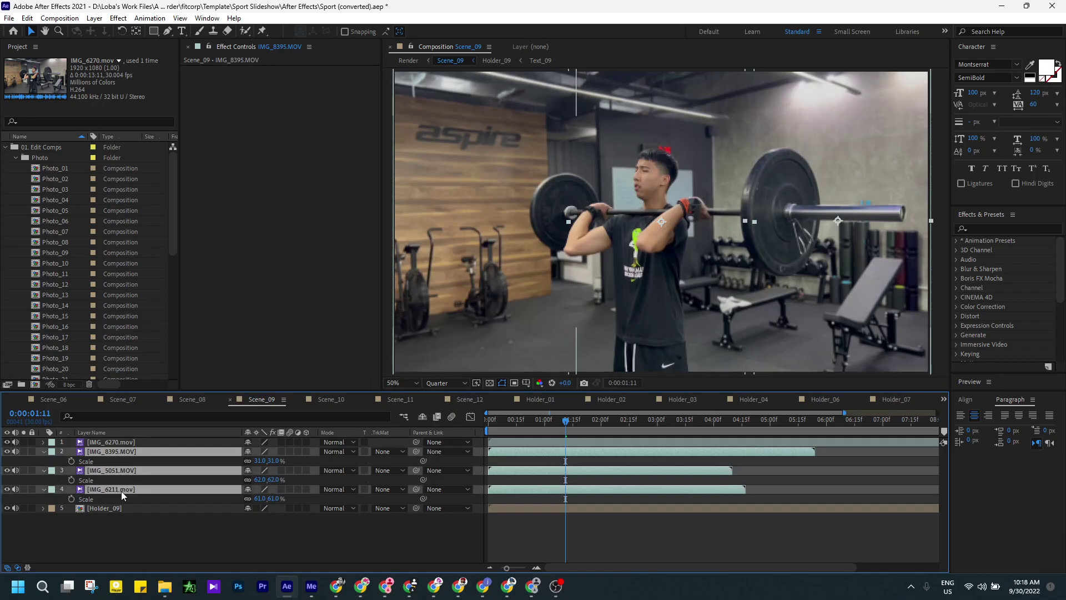
{"action": "key", "text": "Delete"}
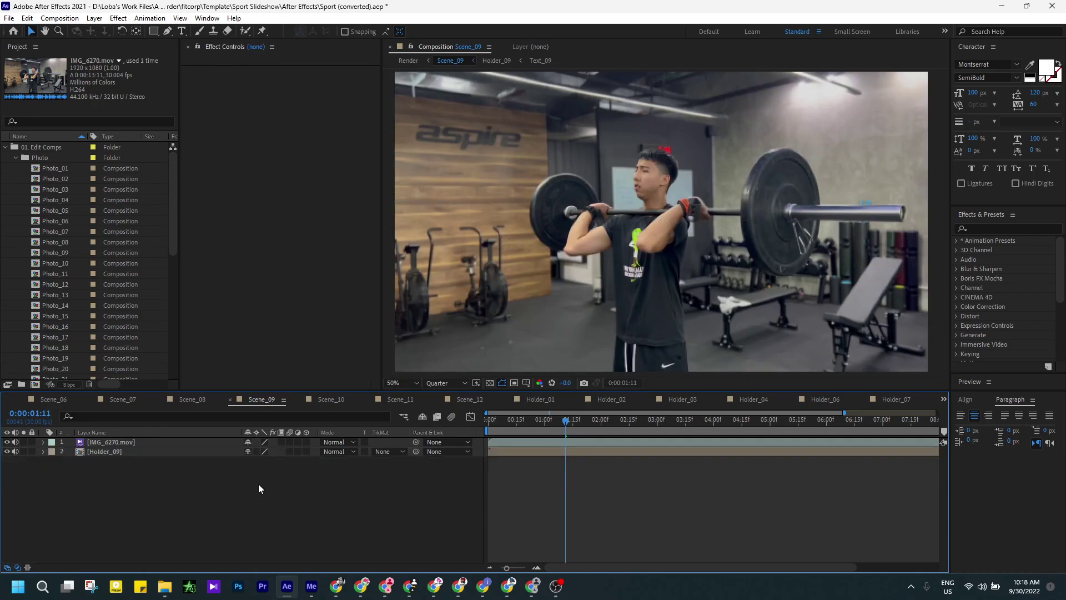
Play Scene_09 from its first frame and slide the IMG_6270 layer earlier so the composition opens on the dip before the barbell press.
{"action": "key", "text": "Home"}
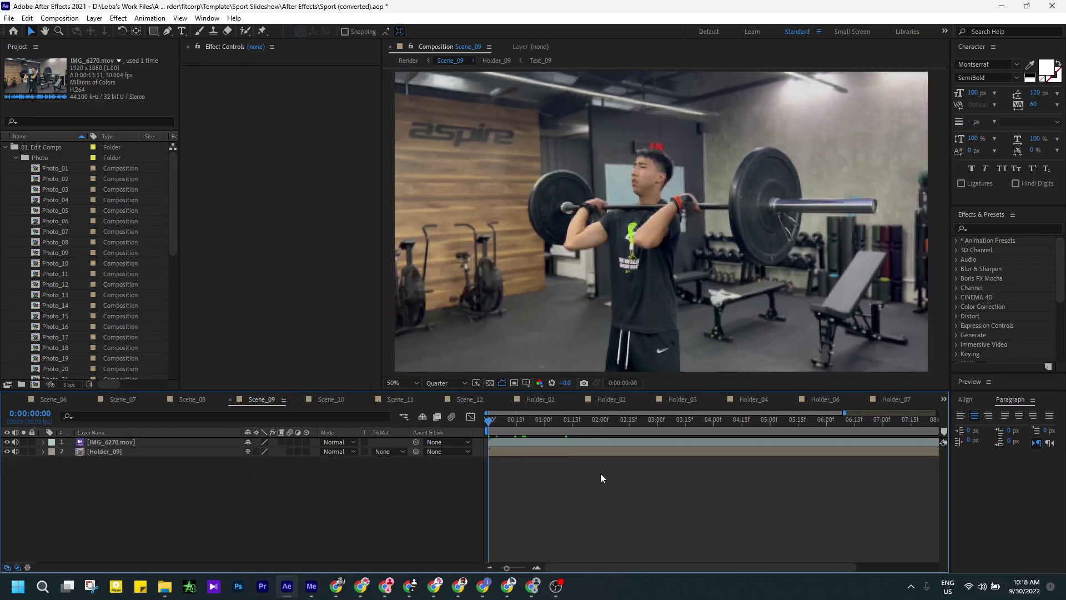
{"action": "key", "text": "space"}
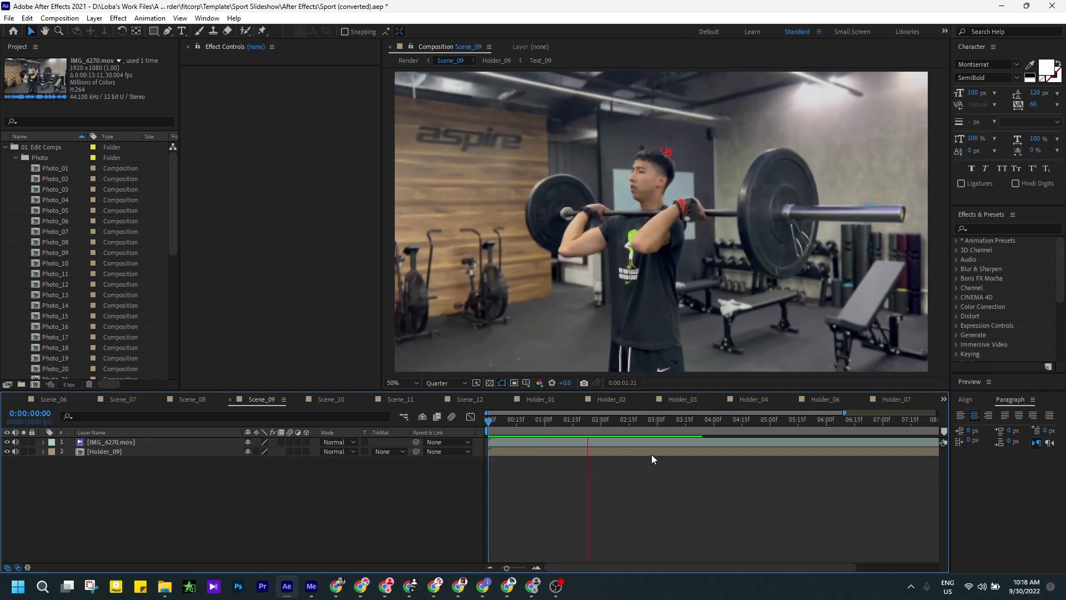
{"action": "key", "text": "space"}
{"action": "left_click_drag", "start_coordinate": [657, 444], "coordinate": [616, 445]}
{"action": "left_click", "coordinate": [519, 423]}
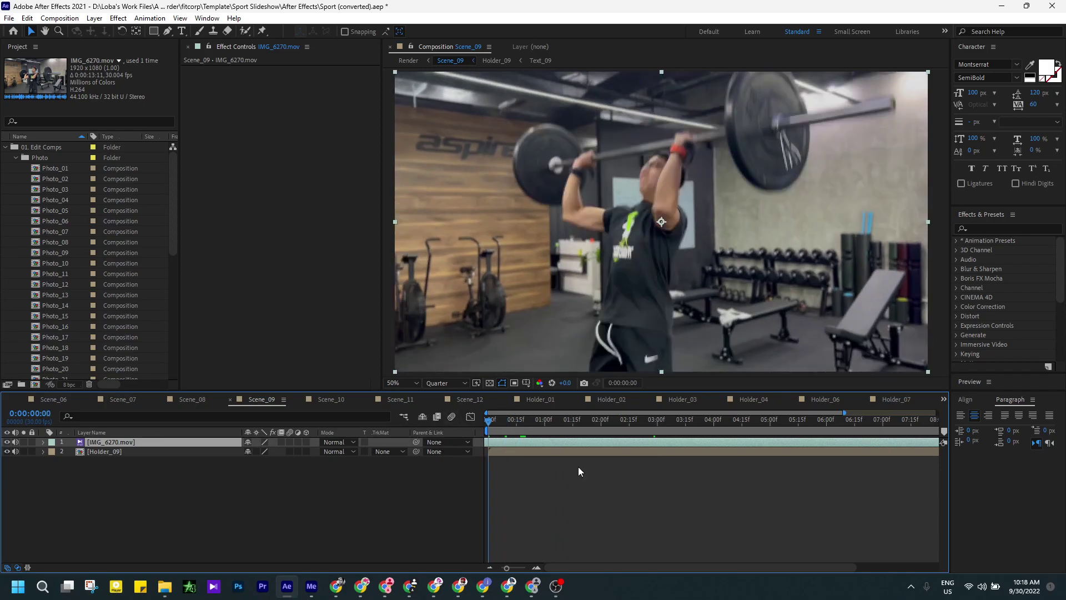
{"action": "key", "text": "Home"}
{"action": "left_click_drag", "start_coordinate": [515, 444], "coordinate": [526, 446]}
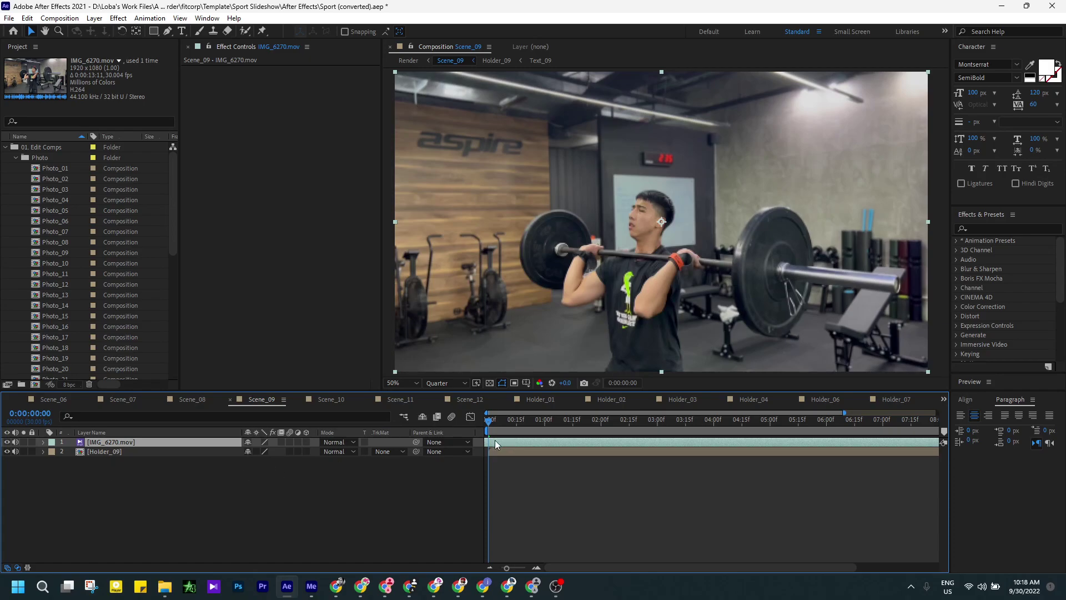
Scrub through Scene_10 to check for overlay graphics, and open its Holder_10 composition with the shy layers revealed.
{"action": "left_click", "coordinate": [329, 400]}
{"action": "left_click", "coordinate": [504, 420]}
{"action": "left_click_drag", "start_coordinate": [504, 420], "coordinate": [594, 425]}
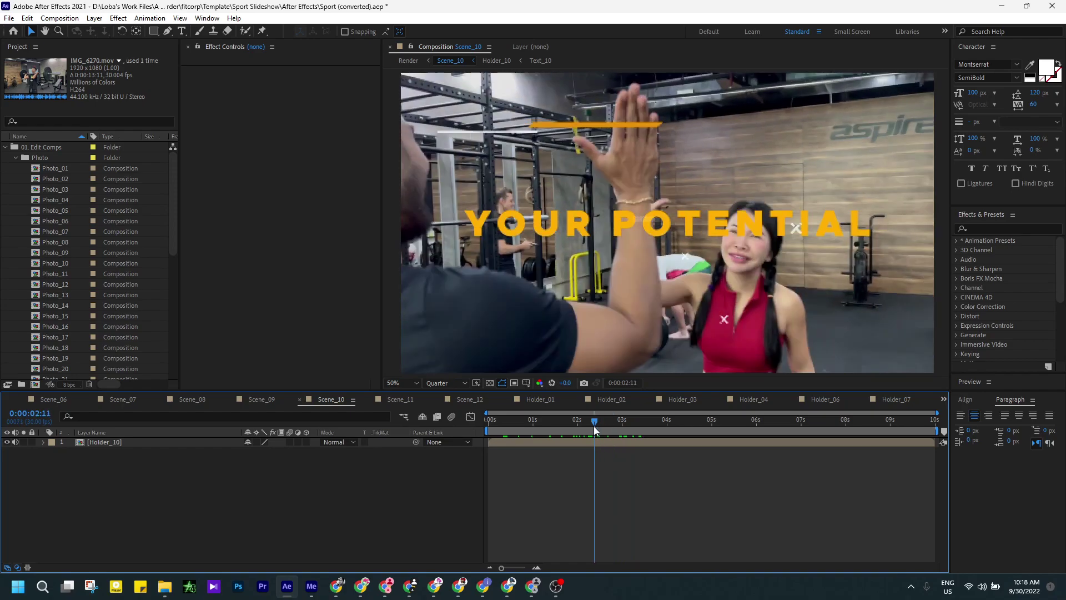
{"action": "double_click", "coordinate": [97, 443]}
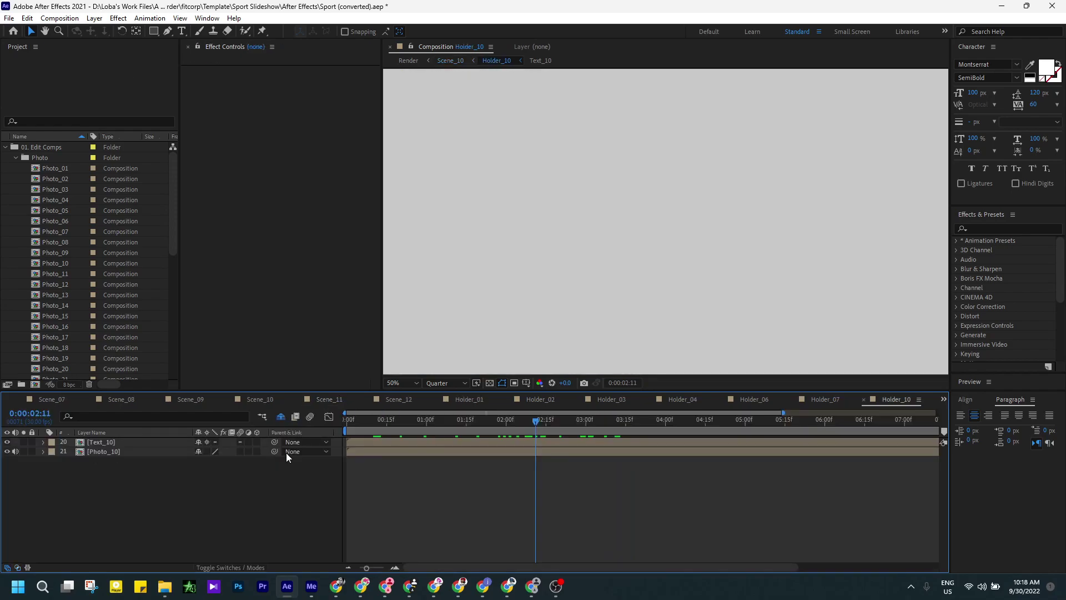
{"action": "left_click", "coordinate": [103, 462]}
{"action": "left_click", "coordinate": [103, 451]}
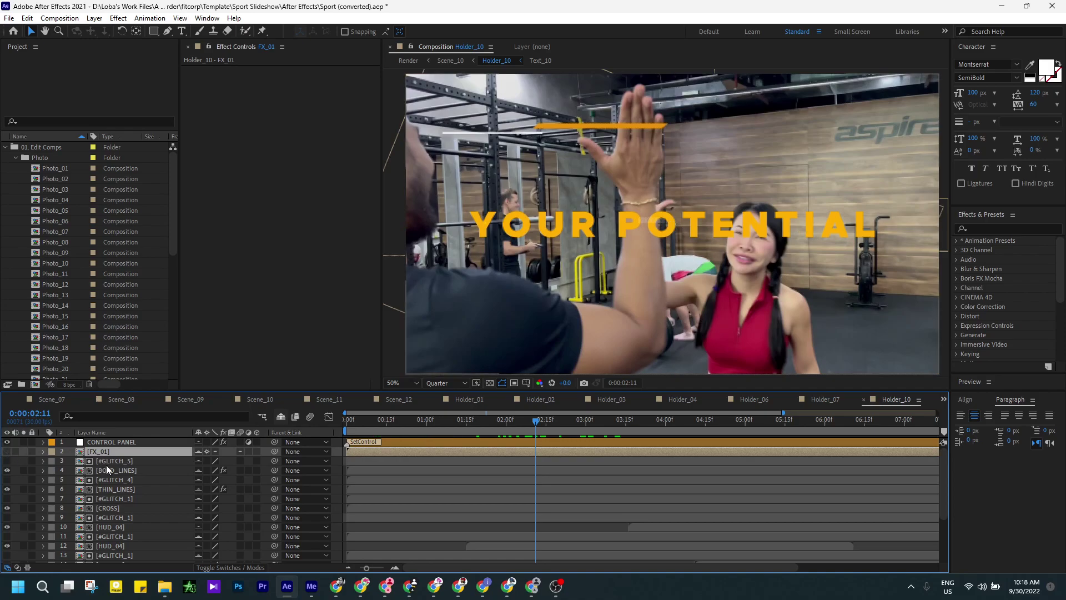
Hide the BOLD_LINES, THIN_LINES, CROSS and upper HUD_04 layers in Holder_10.
{"action": "left_click", "coordinate": [106, 471]}
{"action": "left_click", "coordinate": [7, 470]}
{"action": "left_click", "coordinate": [61, 489]}
{"action": "left_click", "coordinate": [6, 489]}
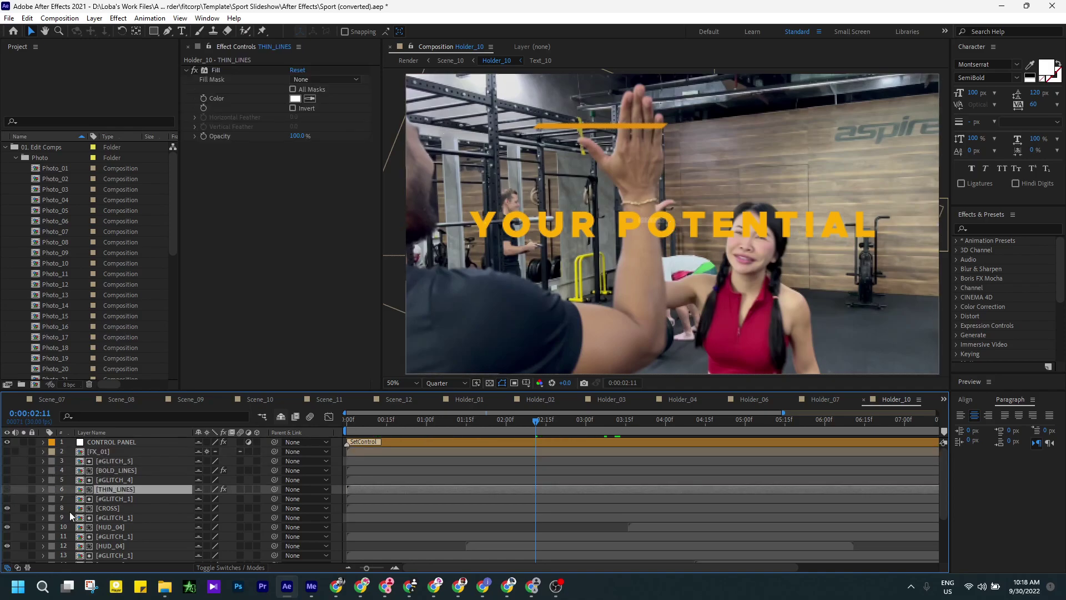
{"action": "left_click", "coordinate": [105, 508]}
{"action": "left_click", "coordinate": [7, 508]}
{"action": "left_click", "coordinate": [108, 527]}
{"action": "left_click", "coordinate": [6, 527]}
Hide the remaining HUD_04 layer plus the HUD_02 and HUD_01 layers in Holder_10.
{"action": "scroll", "coordinate": [122, 525], "scroll_direction": "down", "scroll_amount": 2}
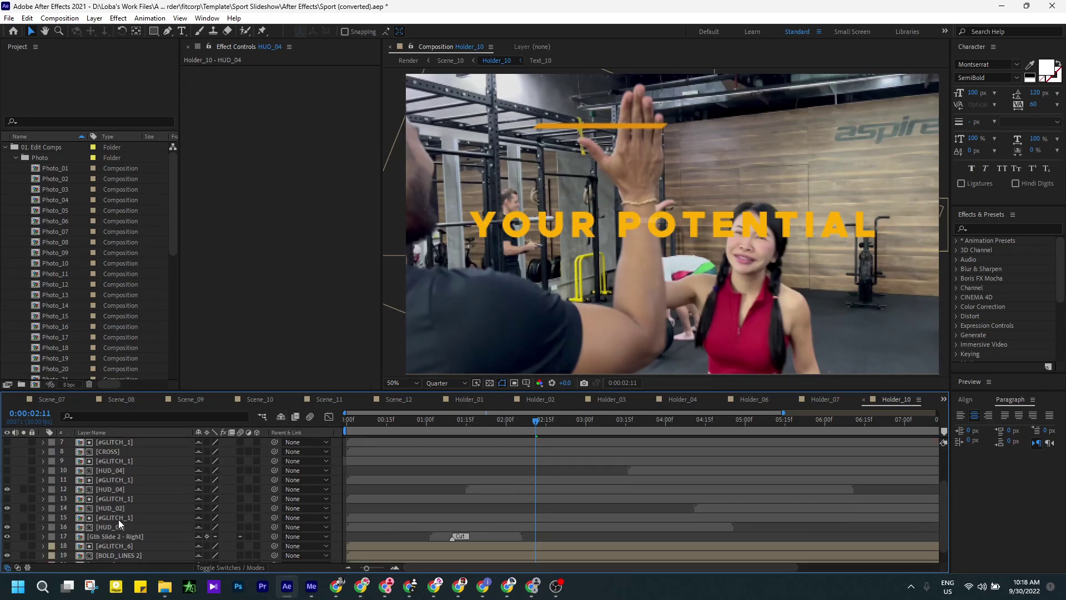
{"action": "left_click", "coordinate": [105, 489]}
{"action": "left_click", "coordinate": [6, 489]}
{"action": "left_click", "coordinate": [108, 508]}
{"action": "left_click", "coordinate": [7, 508]}
{"action": "left_click", "coordinate": [105, 527]}
{"action": "left_click", "coordinate": [7, 527]}
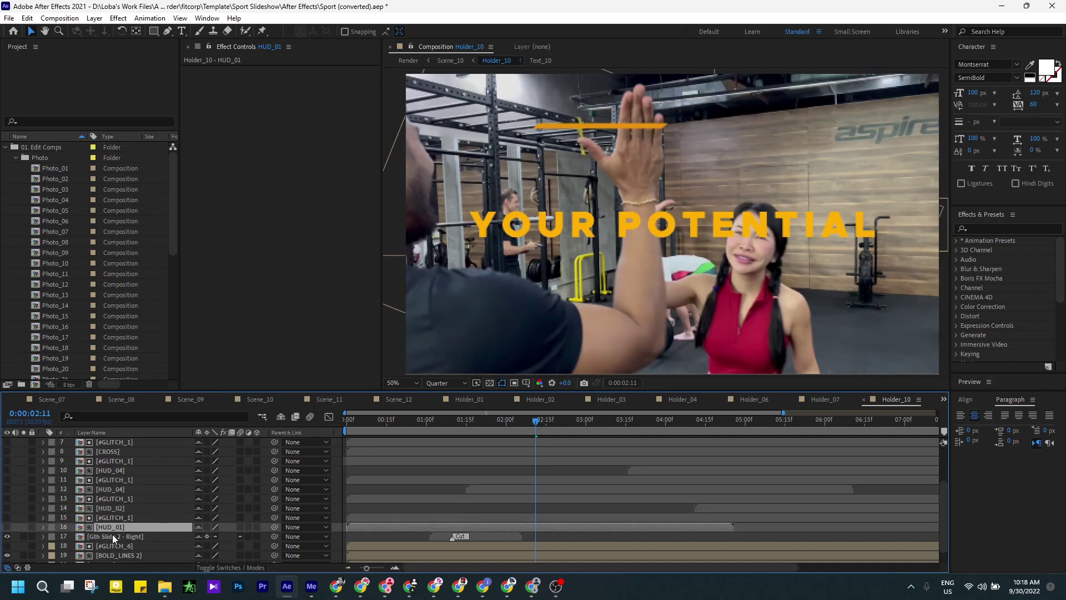
Hide the Gth Slide 2 - Right and BOLD_LINES 2 layers in Holder_10.
{"action": "left_click", "coordinate": [111, 536]}
{"action": "left_click", "coordinate": [7, 536]}
{"action": "scroll", "coordinate": [110, 536], "scroll_direction": "down", "scroll_amount": 2}
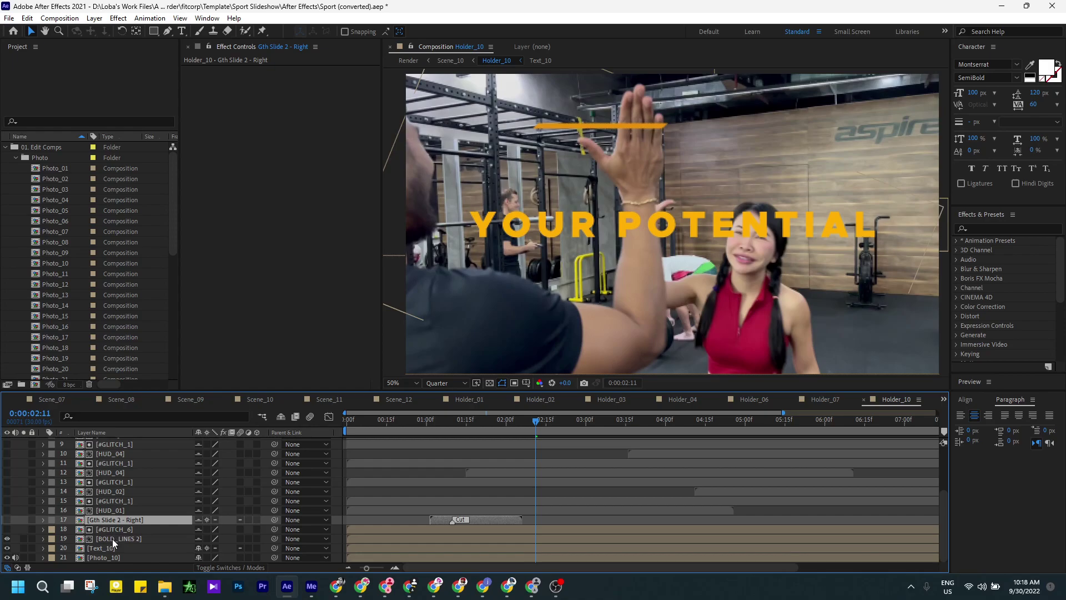
{"action": "left_click", "coordinate": [111, 539]}
{"action": "left_click", "coordinate": [7, 538]}
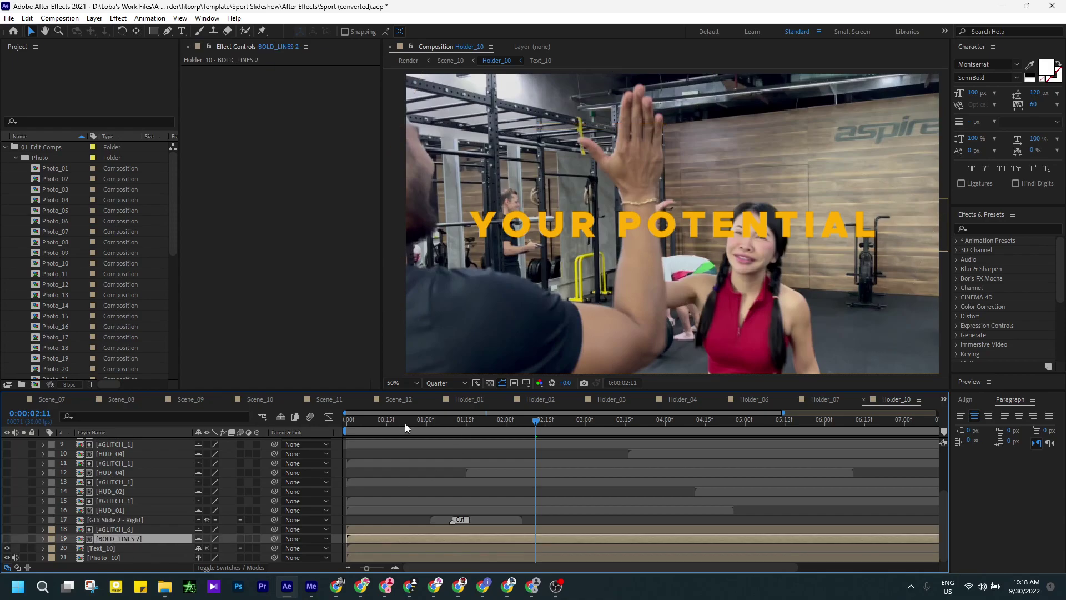
Preview Holder_10 from the start and save the project.
{"action": "key", "text": "Home"}
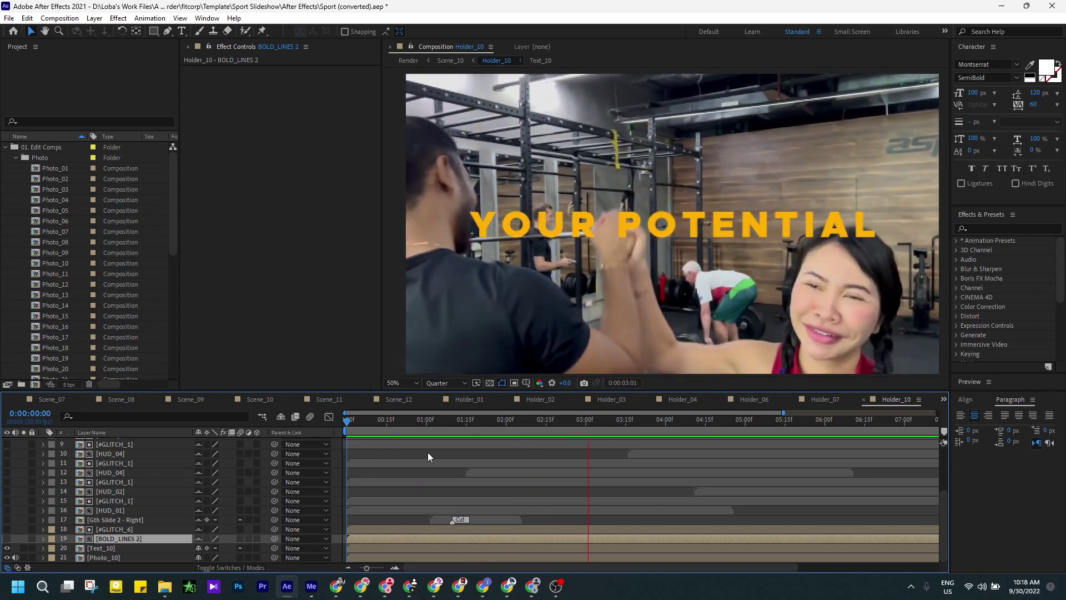
{"action": "key", "text": "space"}
{"action": "left_click_drag", "start_coordinate": [541, 420], "coordinate": [334, 433]}
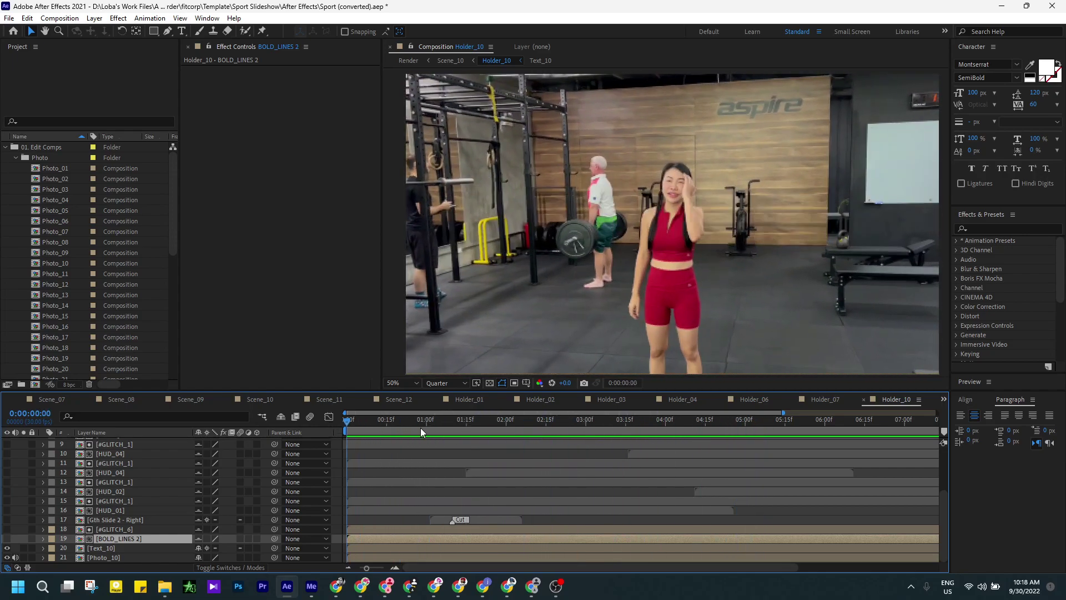
{"action": "key", "text": "ctrl+s"}
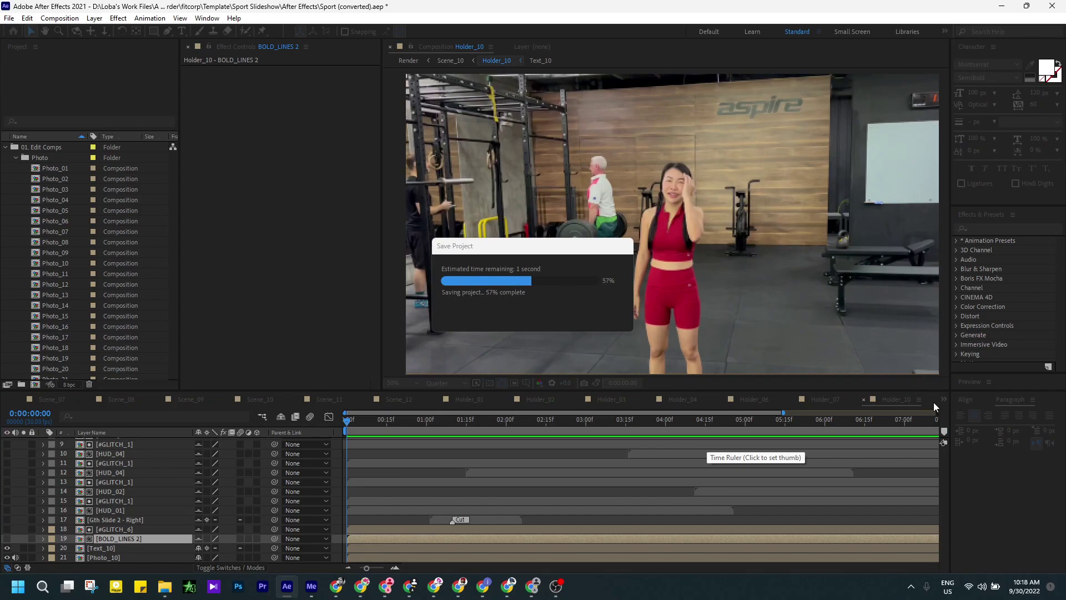
Open the Render composition and preview its opening from the first frame.
{"action": "left_click", "coordinate": [945, 399]}
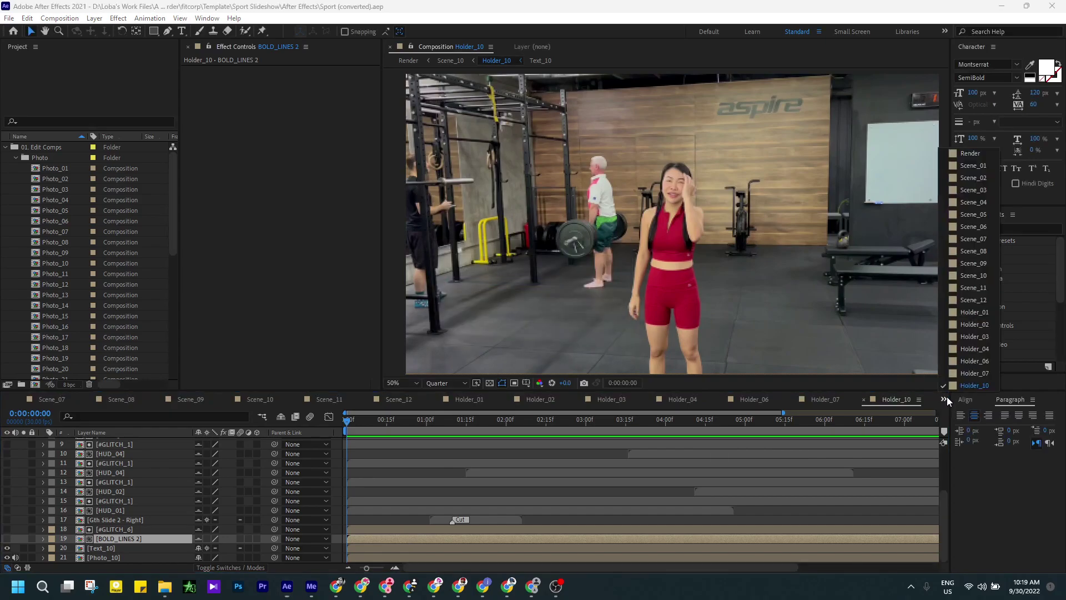
{"action": "left_click", "coordinate": [966, 155]}
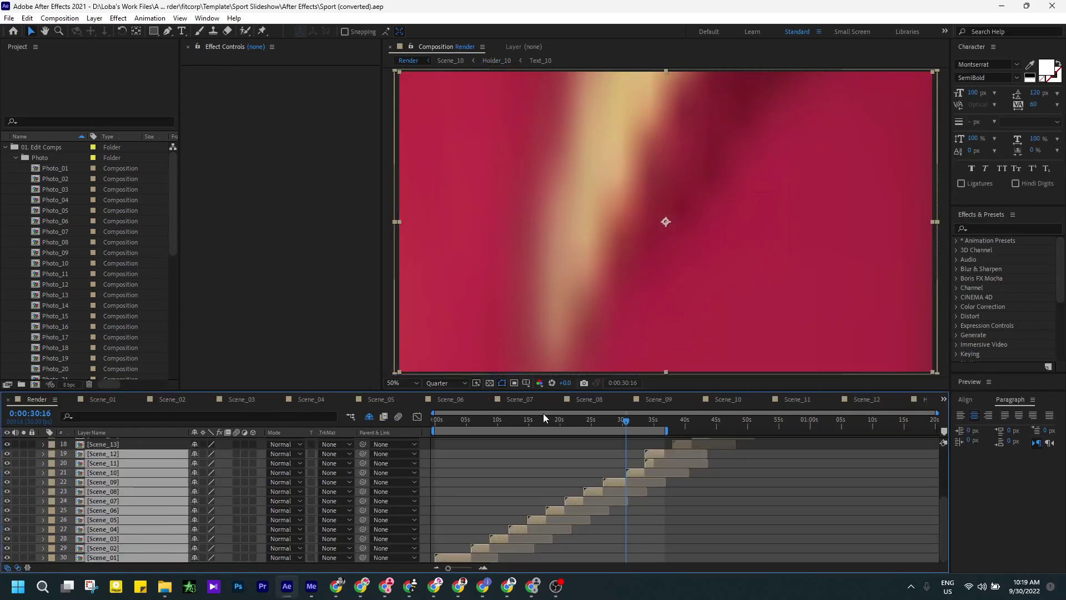
{"action": "left_click_drag", "start_coordinate": [611, 422], "coordinate": [417, 424]}
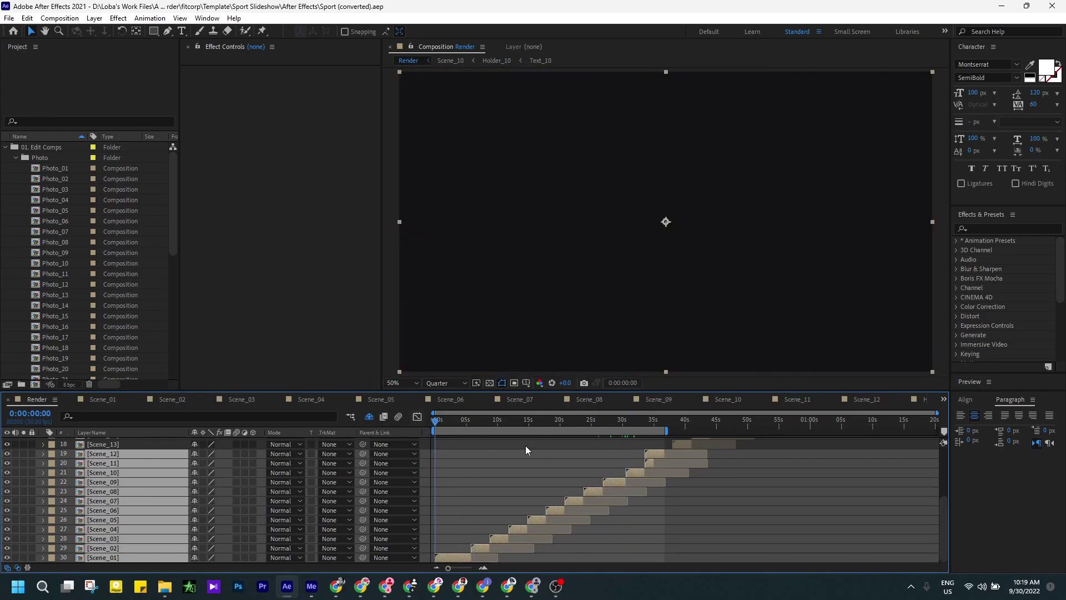
{"action": "key", "text": "space"}
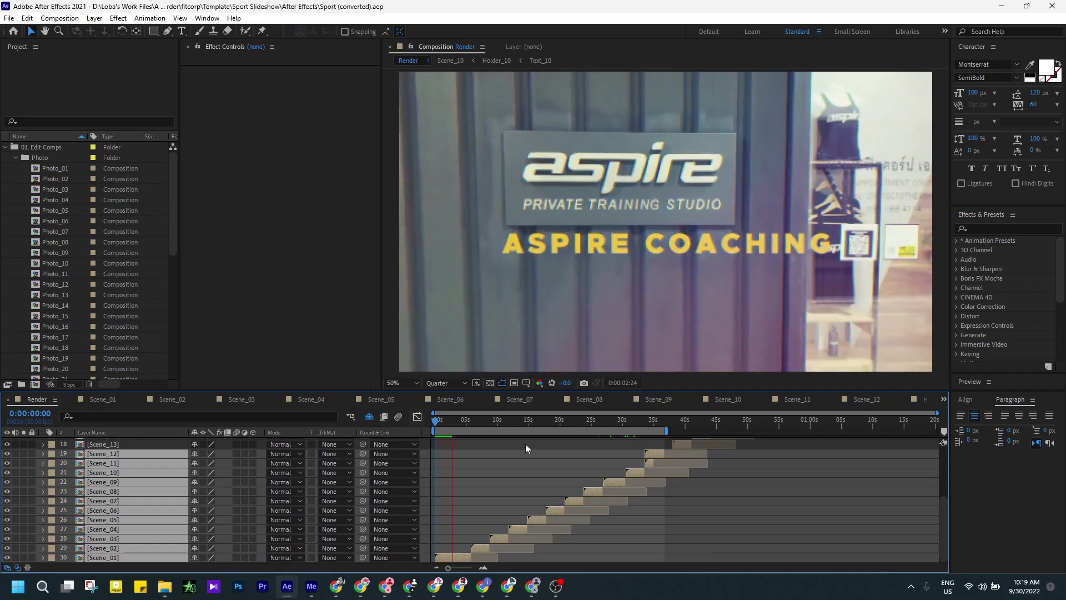
{"action": "key", "text": "space"}
Display the color and opacity controls of the Scene_control layer in the Render composition.
{"action": "scroll", "coordinate": [130, 475], "scroll_direction": "up", "scroll_amount": 4}
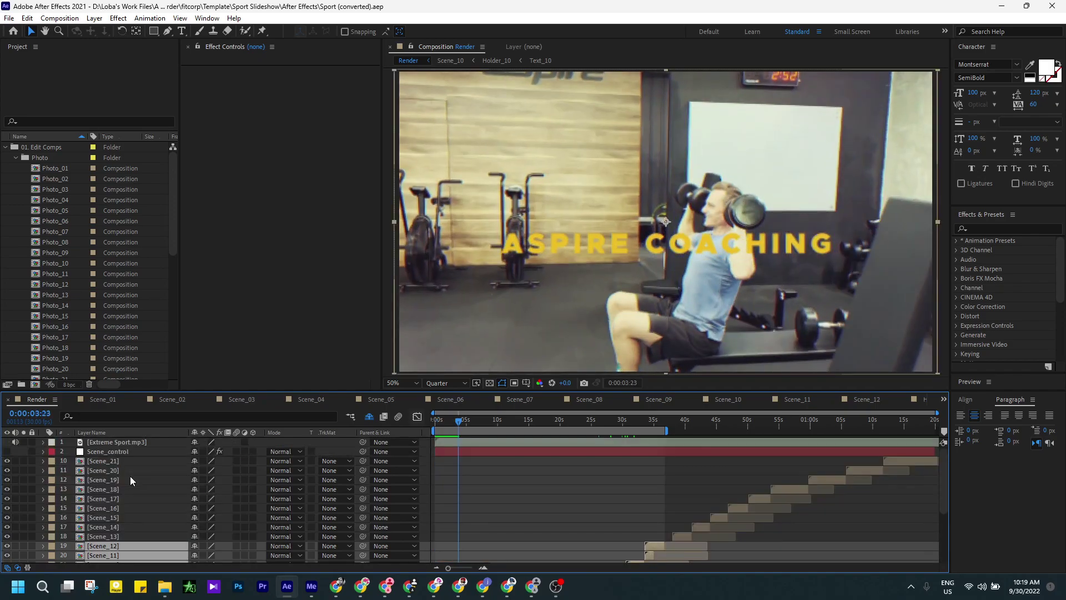
{"action": "left_click", "coordinate": [116, 451]}
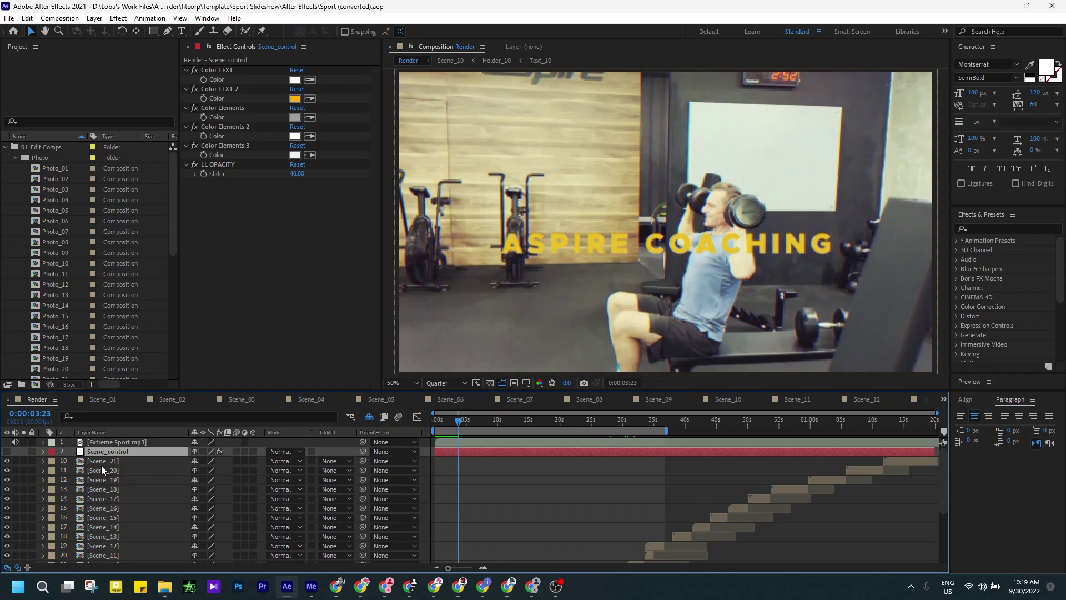
{"action": "scroll", "coordinate": [150, 469], "scroll_direction": "down", "scroll_amount": 5}
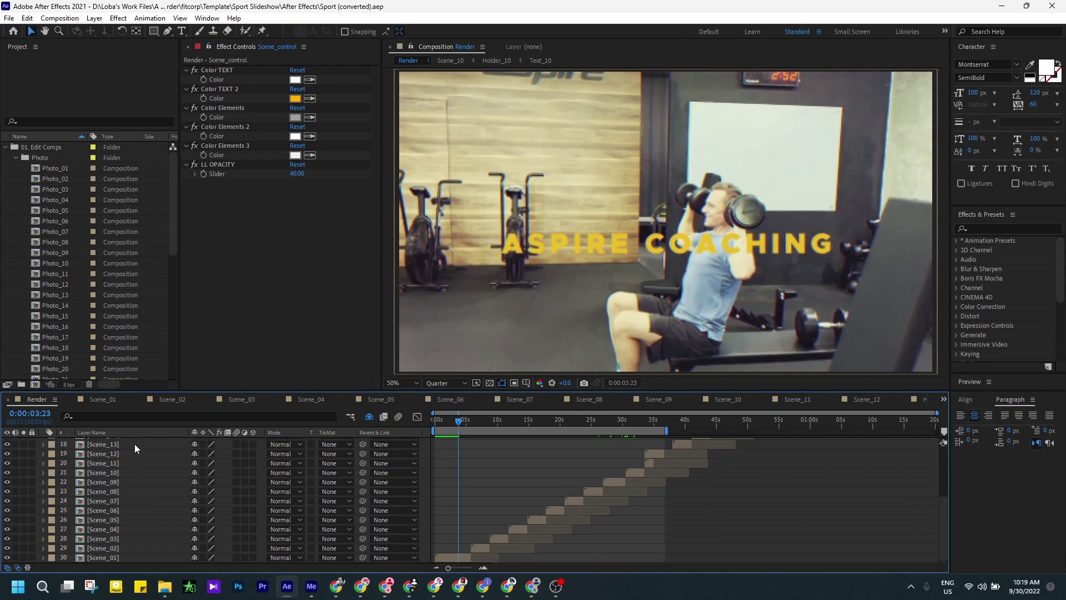
Go from Scene_01 through Holder_01 into Photo_01 and inspect the video clip layers it contains.
{"action": "left_click", "coordinate": [99, 398]}
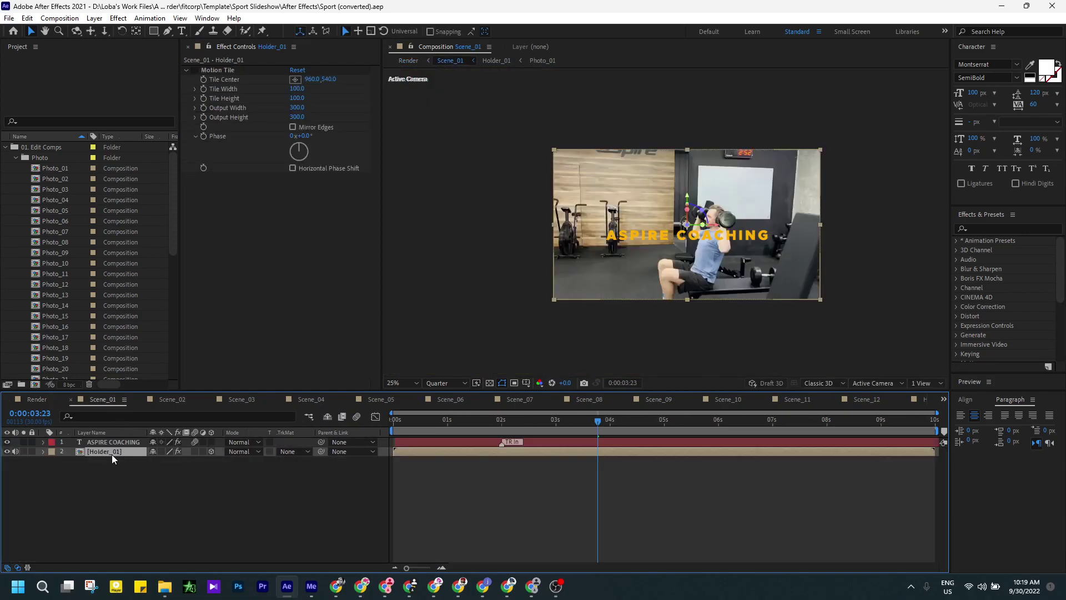
{"action": "double_click", "coordinate": [112, 454]}
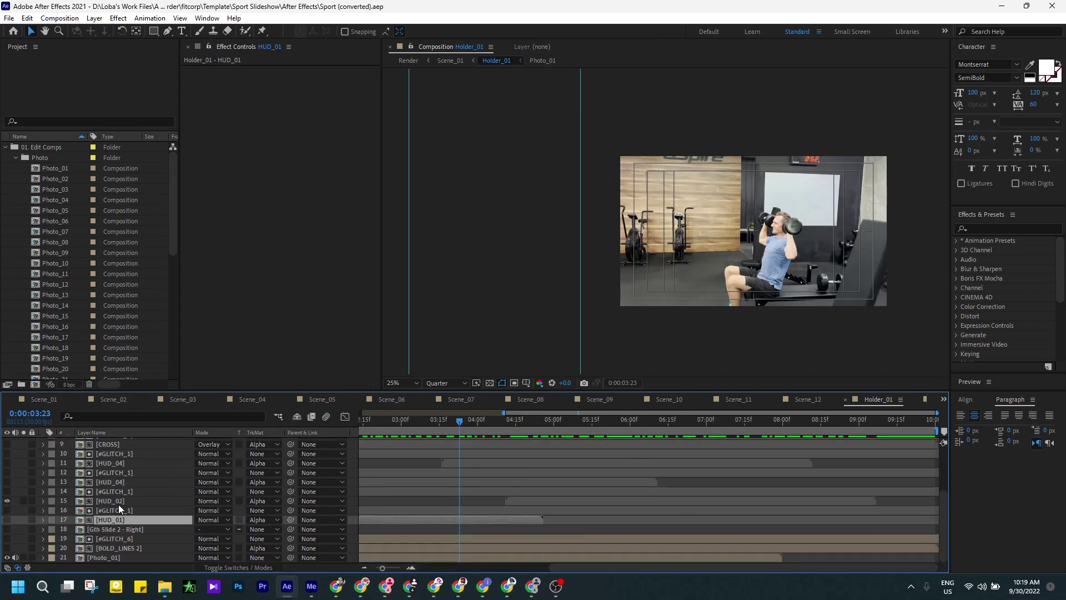
{"action": "double_click", "coordinate": [107, 555]}
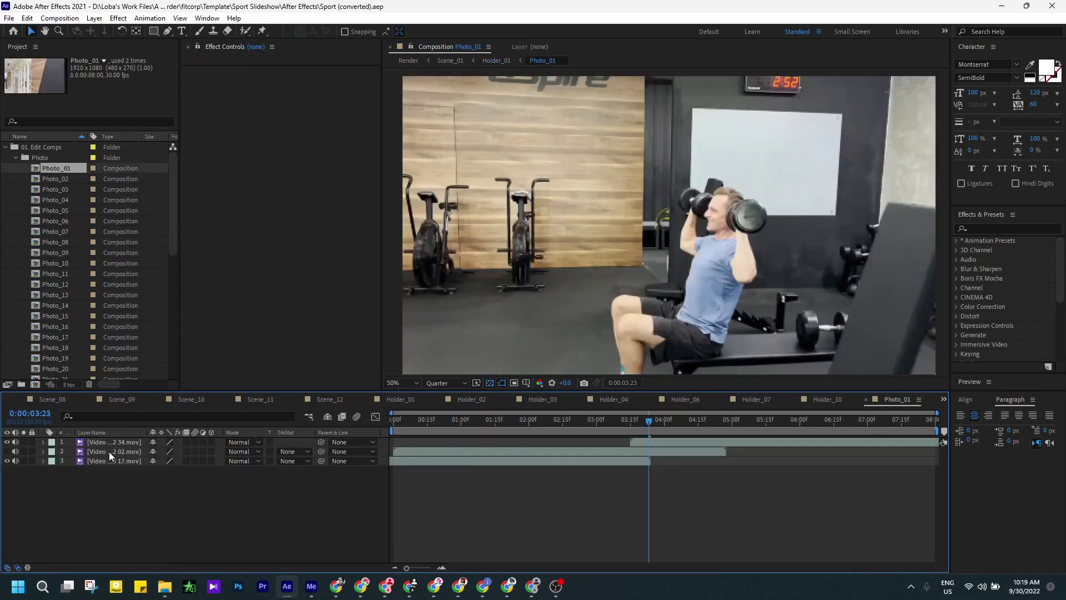
{"action": "left_click", "coordinate": [109, 451]}
{"action": "left_click", "coordinate": [109, 443]}
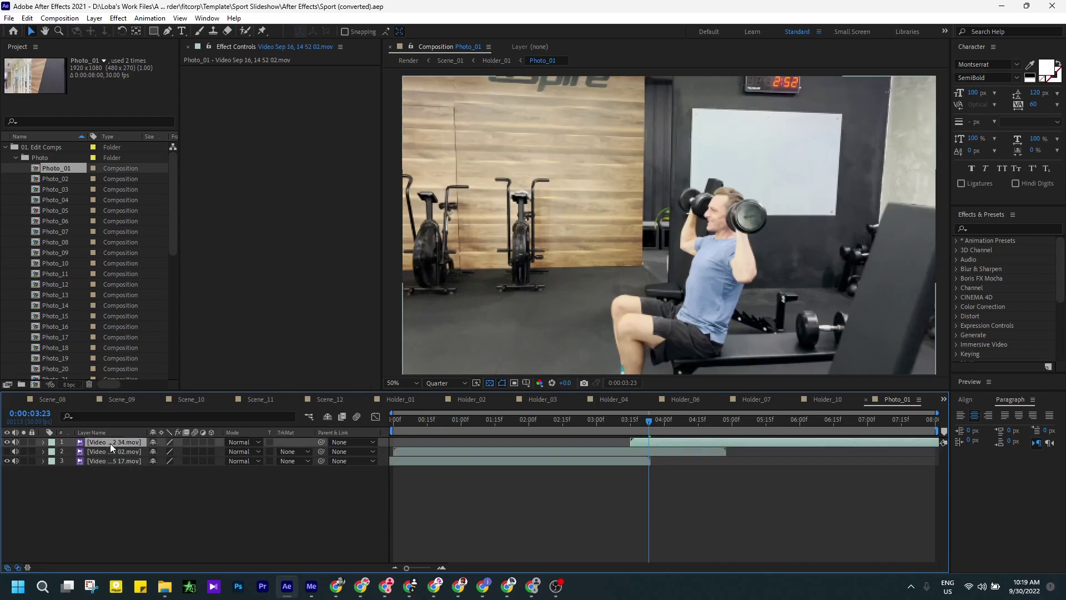
{"action": "left_click", "coordinate": [115, 503]}
Return to the Render composition and play the edited slideshow from the beginning through to the aspire logo.
{"action": "left_click", "coordinate": [944, 400]}
{"action": "left_click", "coordinate": [953, 146]}
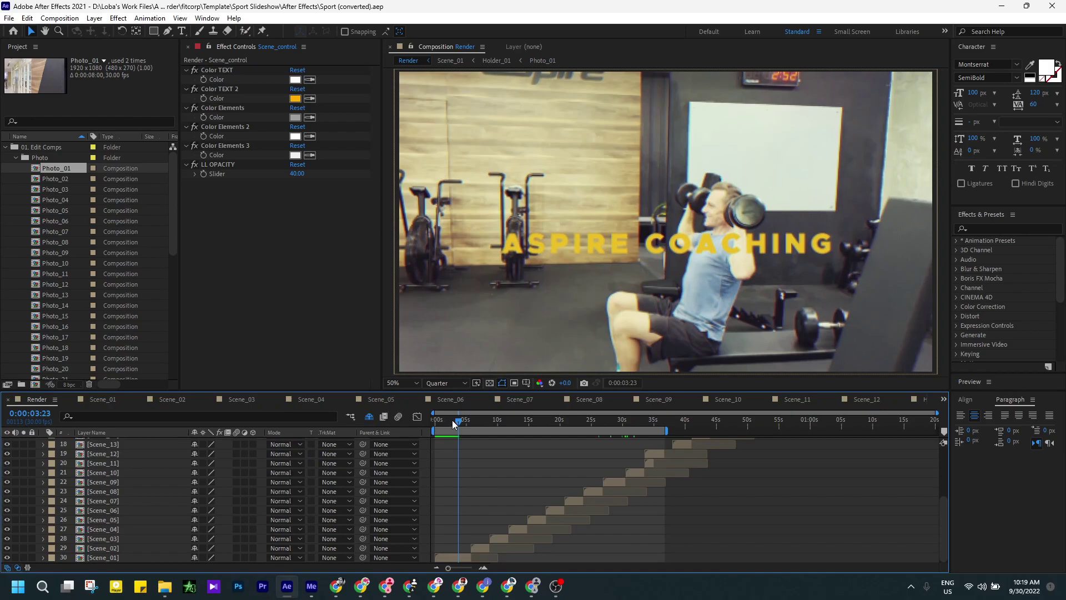
{"action": "left_click_drag", "start_coordinate": [452, 419], "coordinate": [421, 420]}
{"action": "key", "text": "space"}
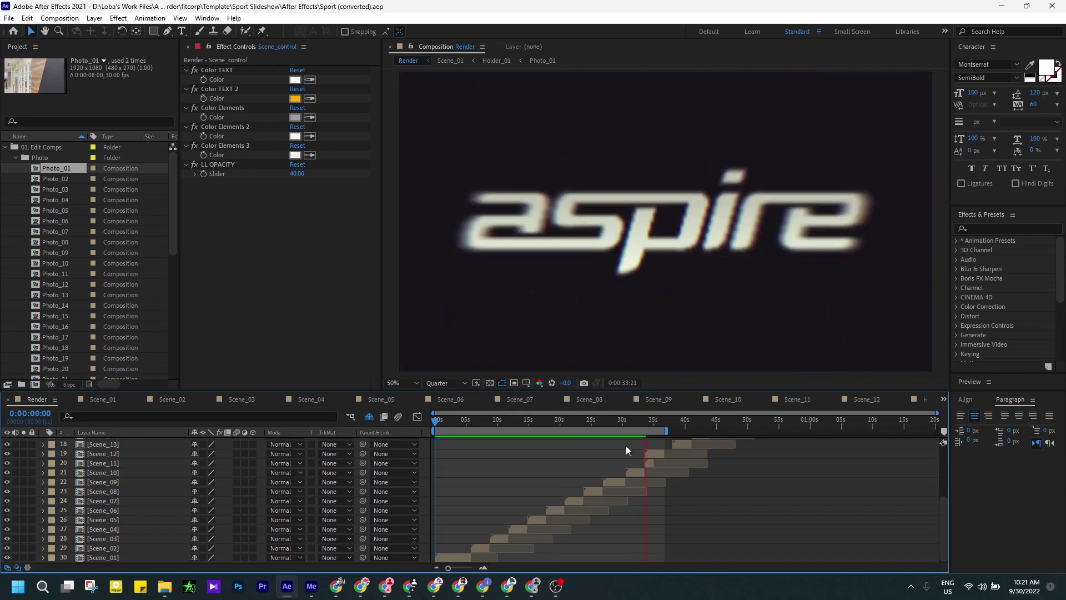
{"action": "key", "text": "space"}
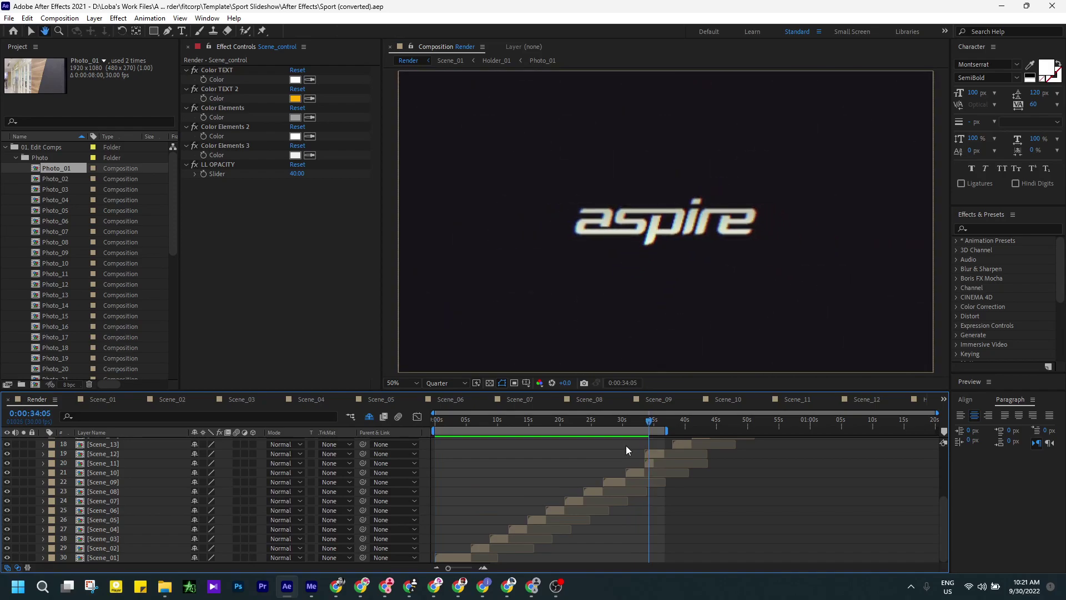